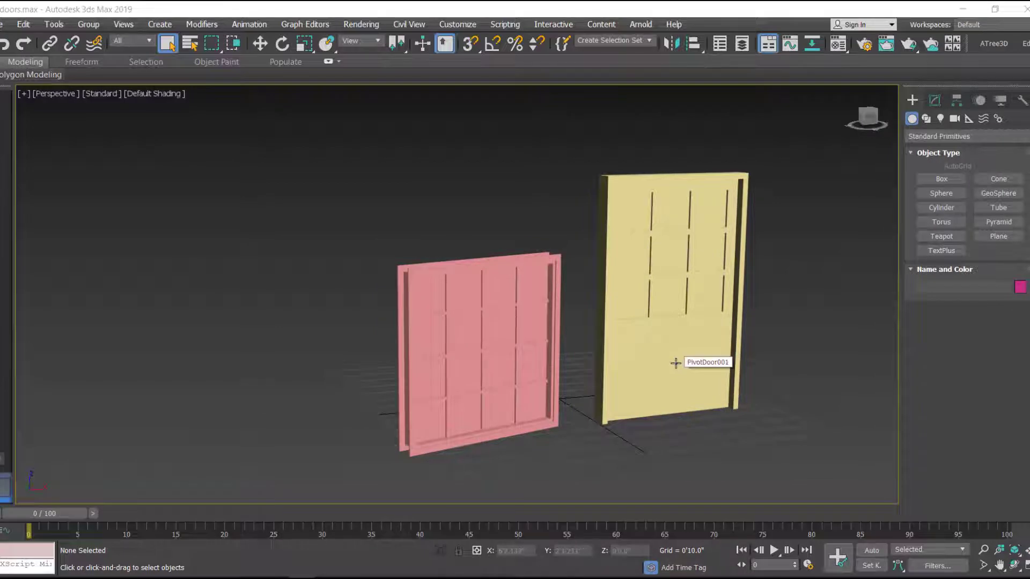
- Orbit to a higher view of the door and window, then select the yellow PivotDoor001
middle_drag(673, 361, 666, 370)
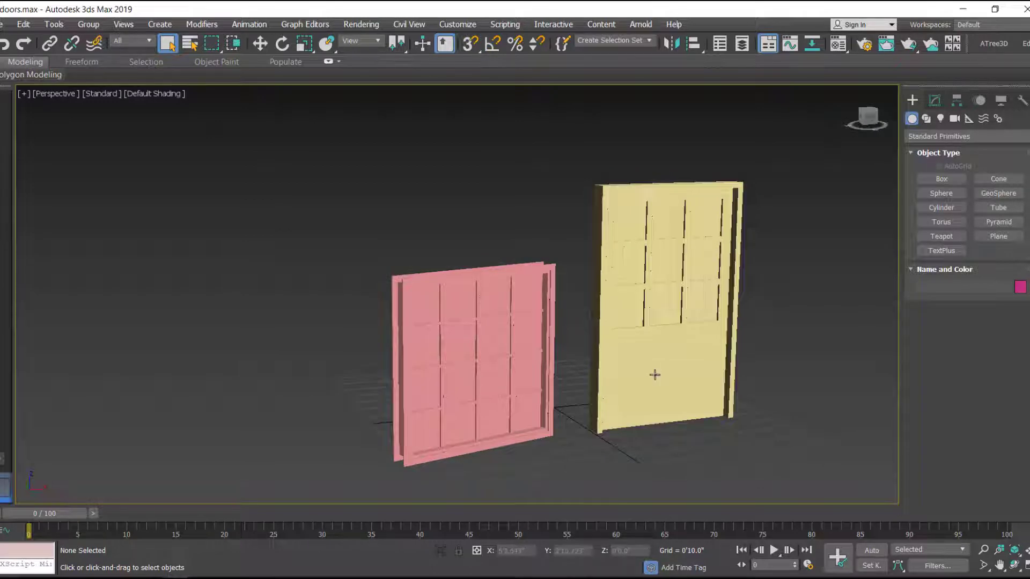
alt+middle_drag(672, 380, 657, 350)
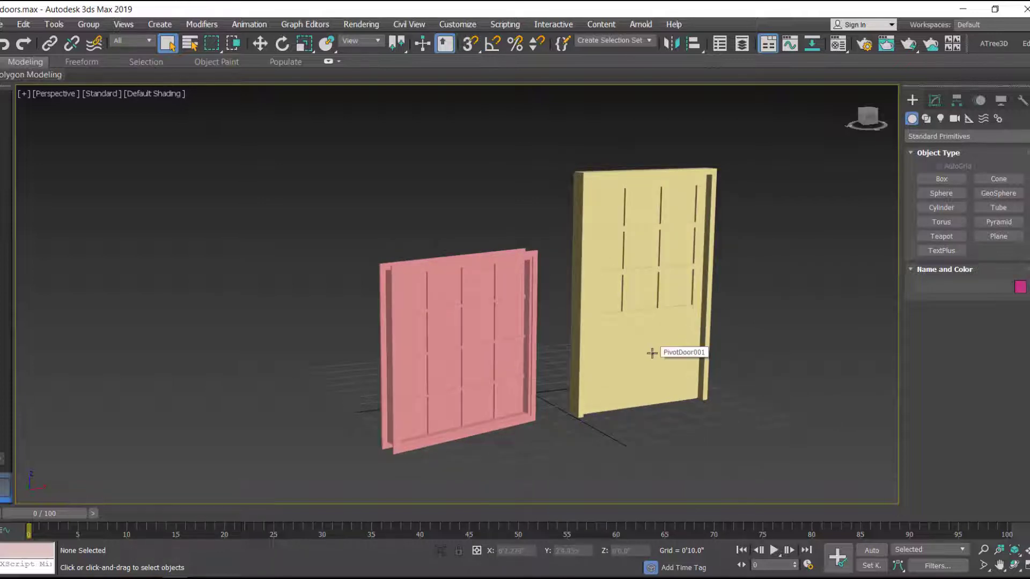
click(651, 352)
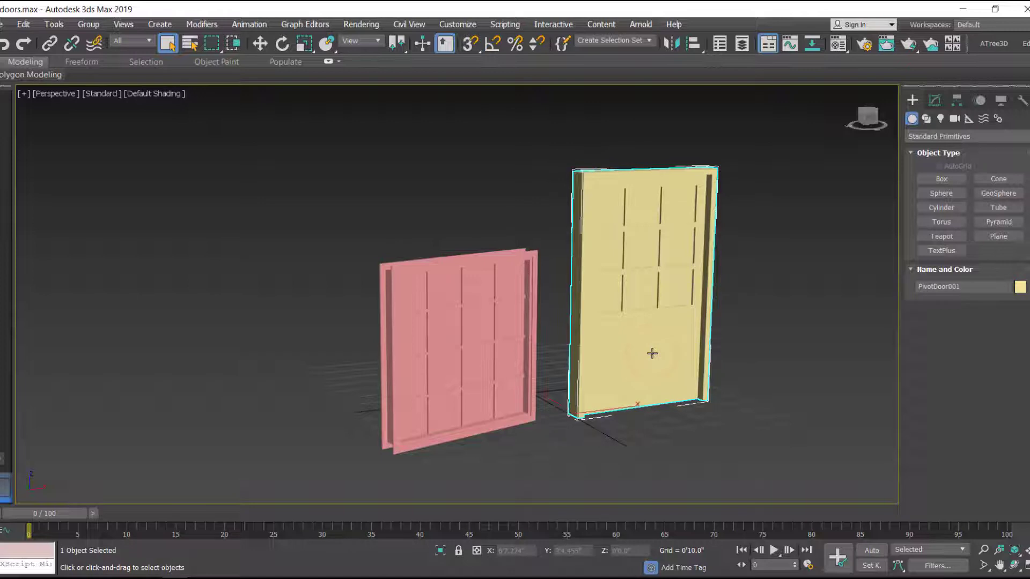
- Enable Generate Mapping Coords on PivotDoor001 and FixedWindow001, then clear the selection
click(935, 100)
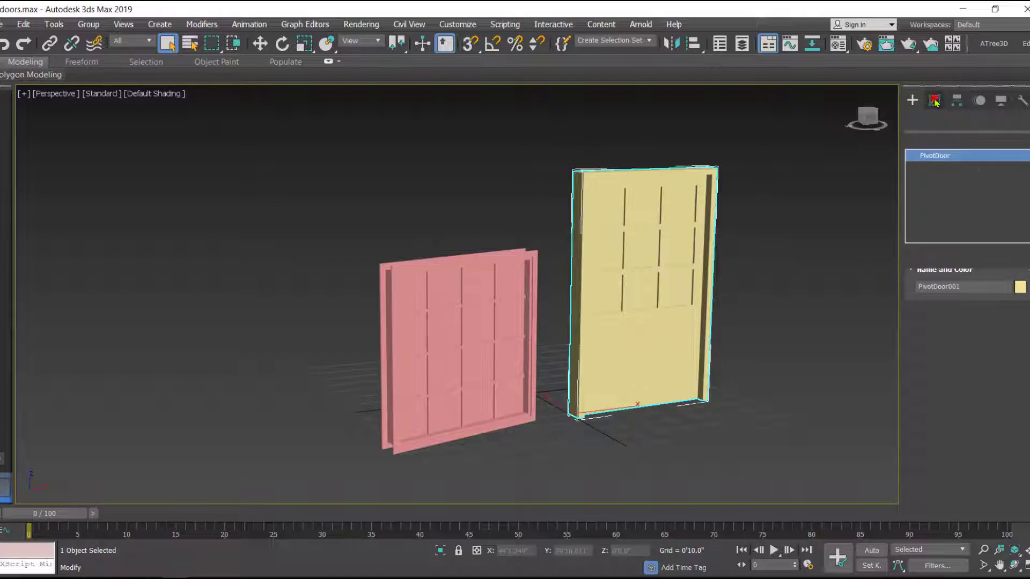
drag(920, 325, 919, 268)
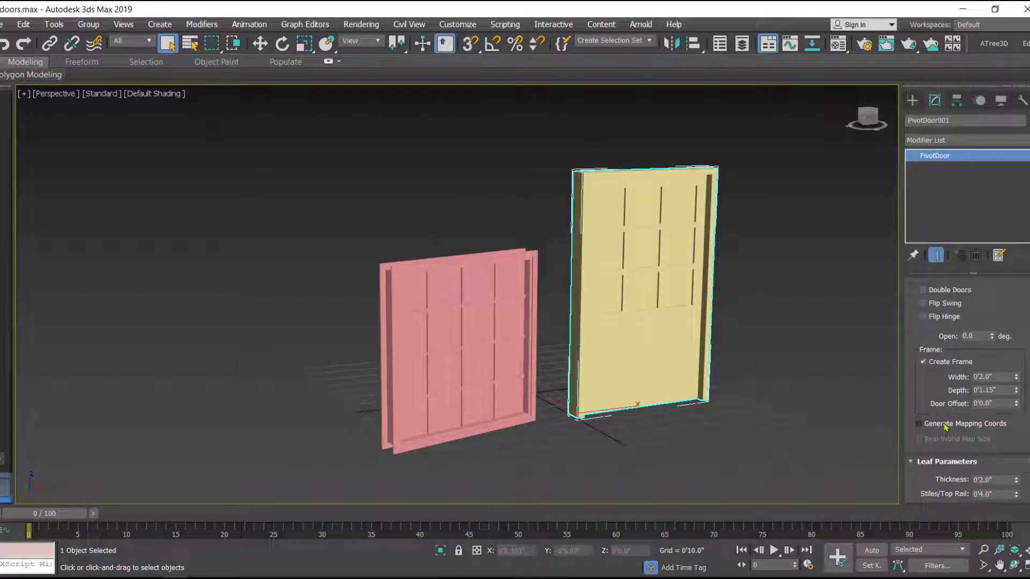
click(918, 423)
click(509, 308)
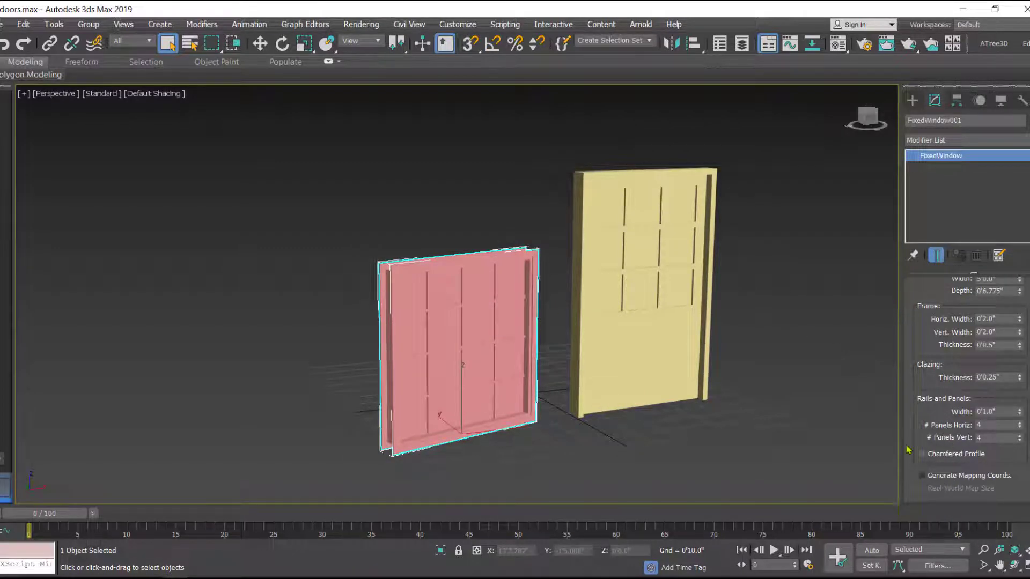
click(911, 346)
click(924, 477)
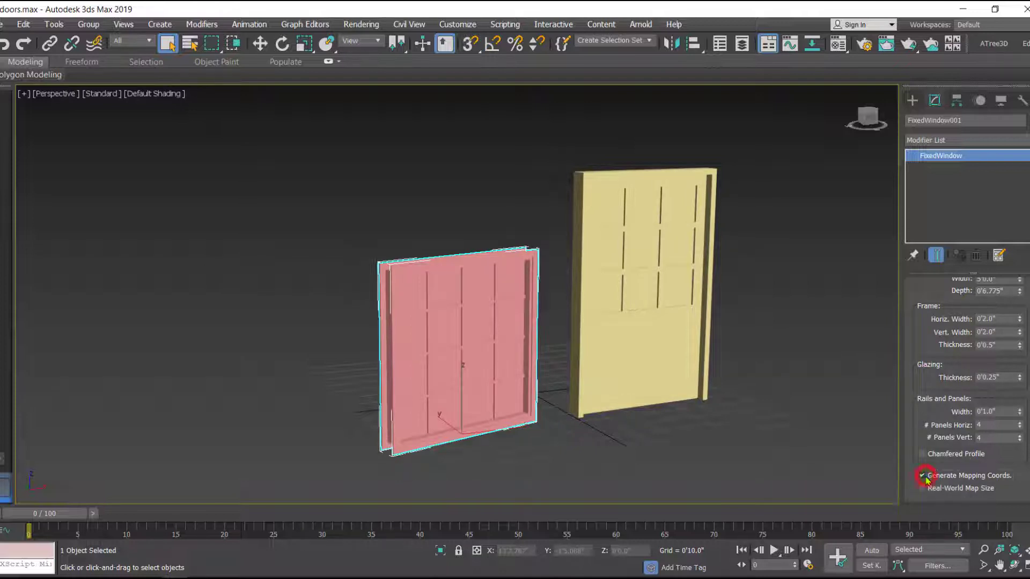
click(807, 285)
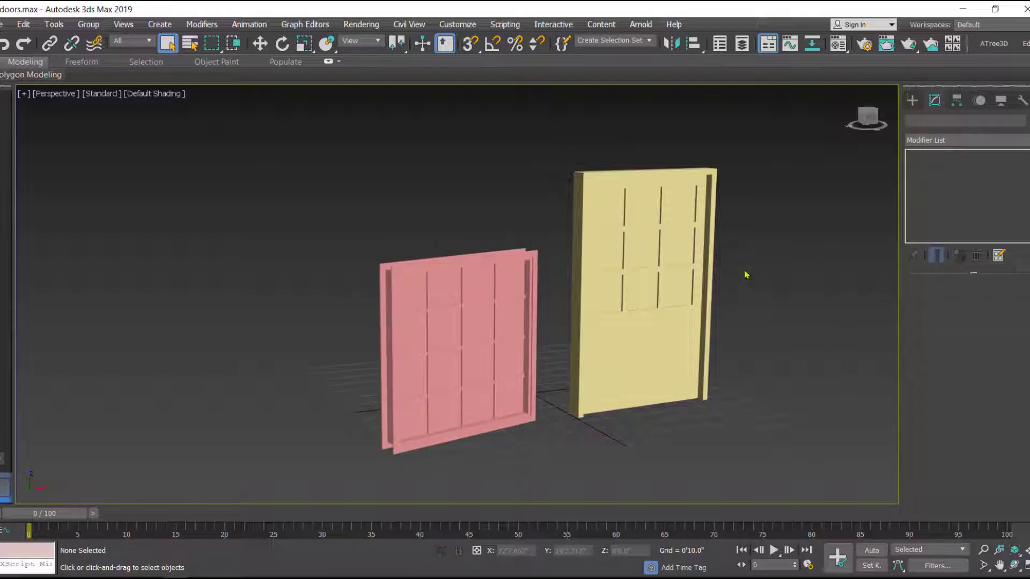
- In the Material Editor, change 01 - Default to Multi/Sub-Object, discarding the old material
click(838, 44)
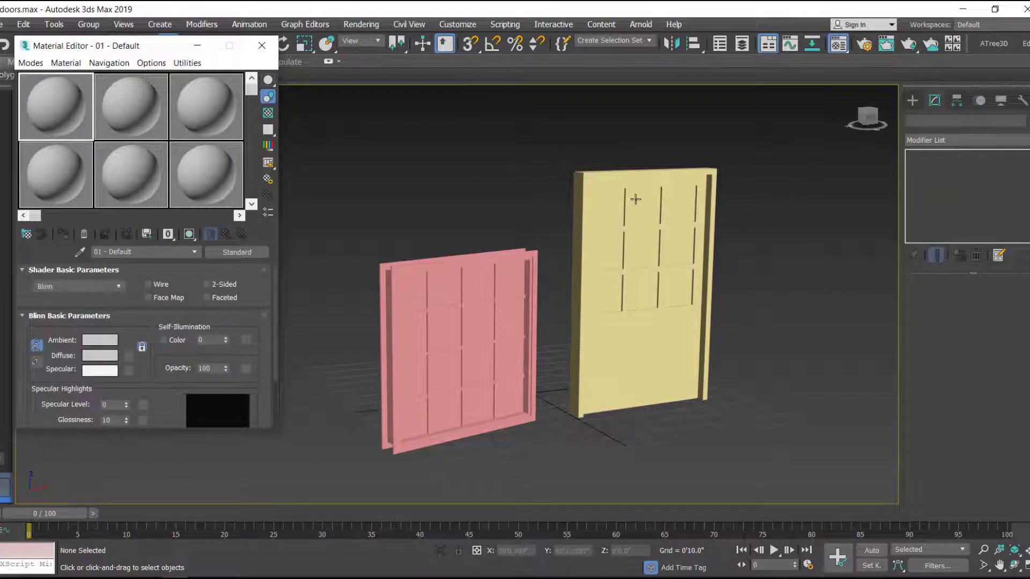
drag(133, 53, 201, 114)
click(120, 171)
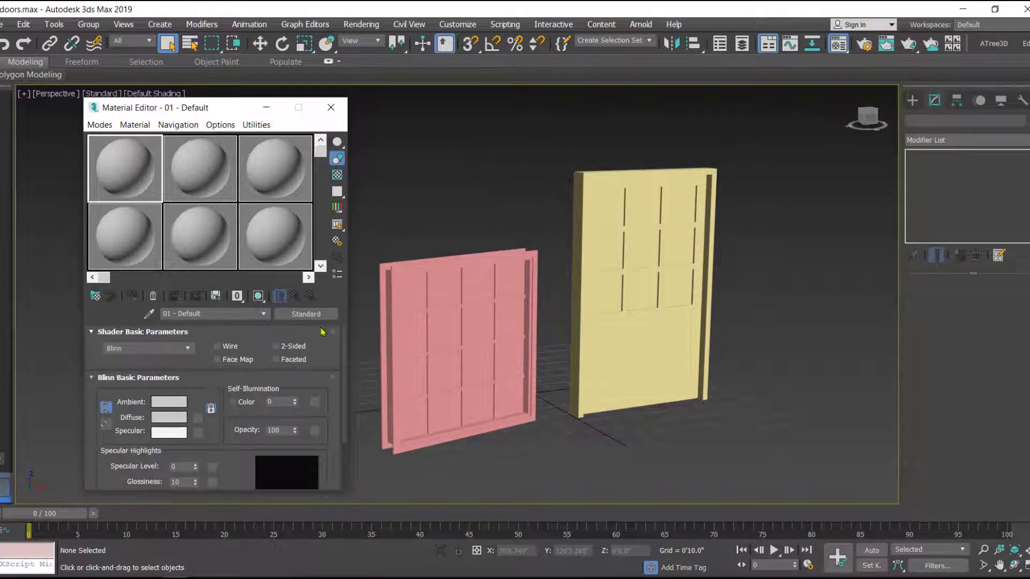
click(311, 314)
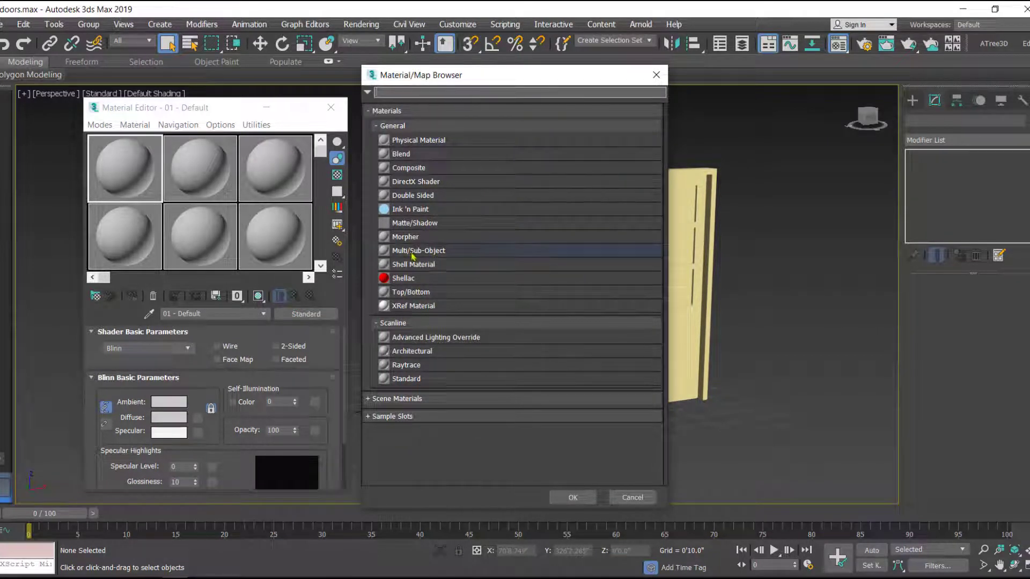
double_click(457, 255)
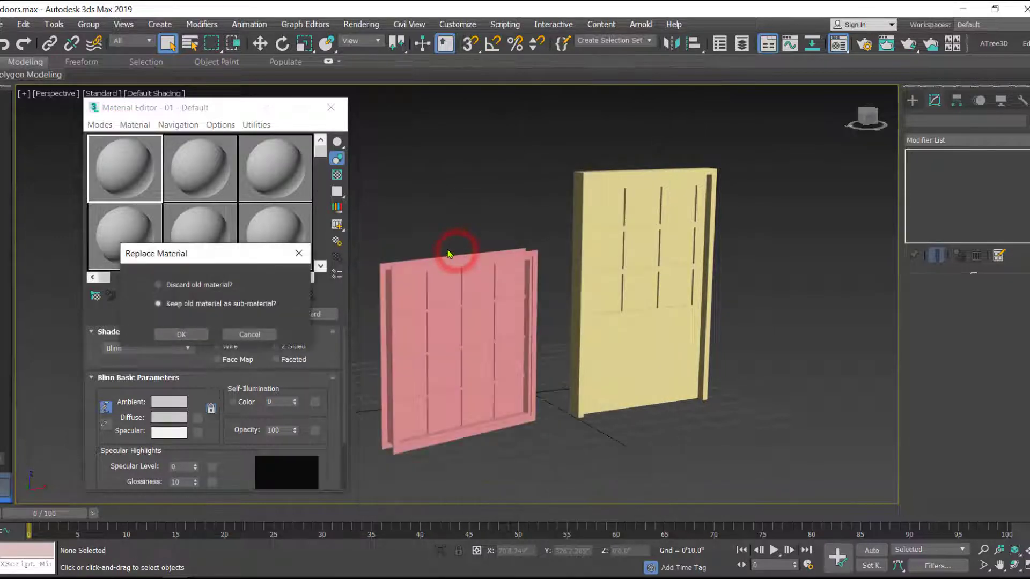
drag(213, 255, 268, 213)
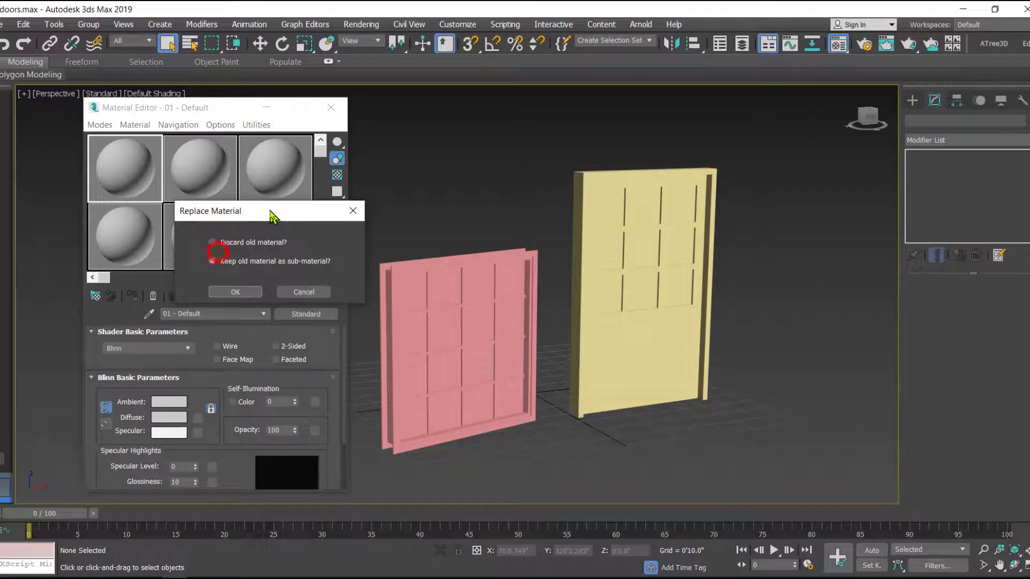
click(212, 242)
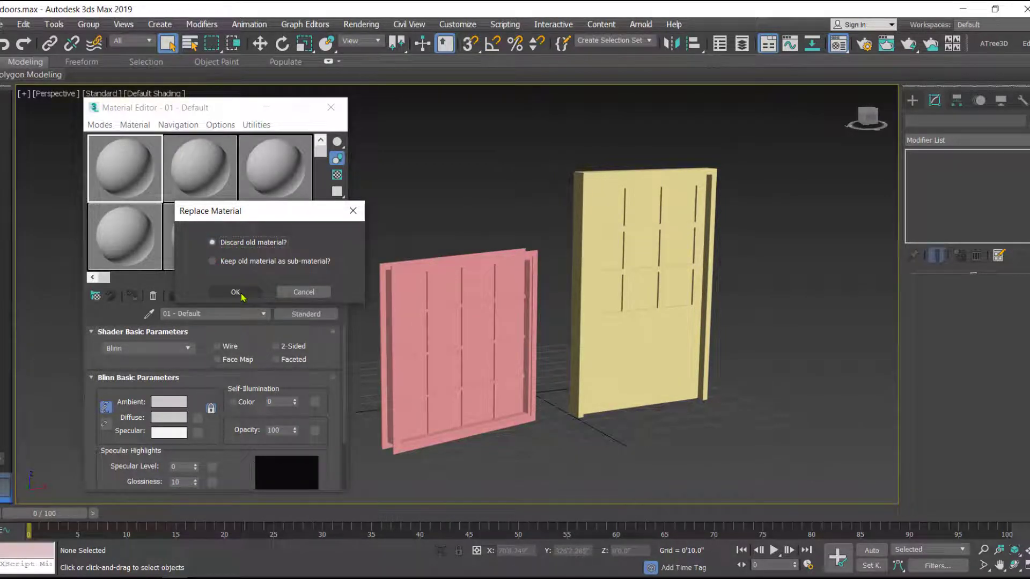
click(240, 294)
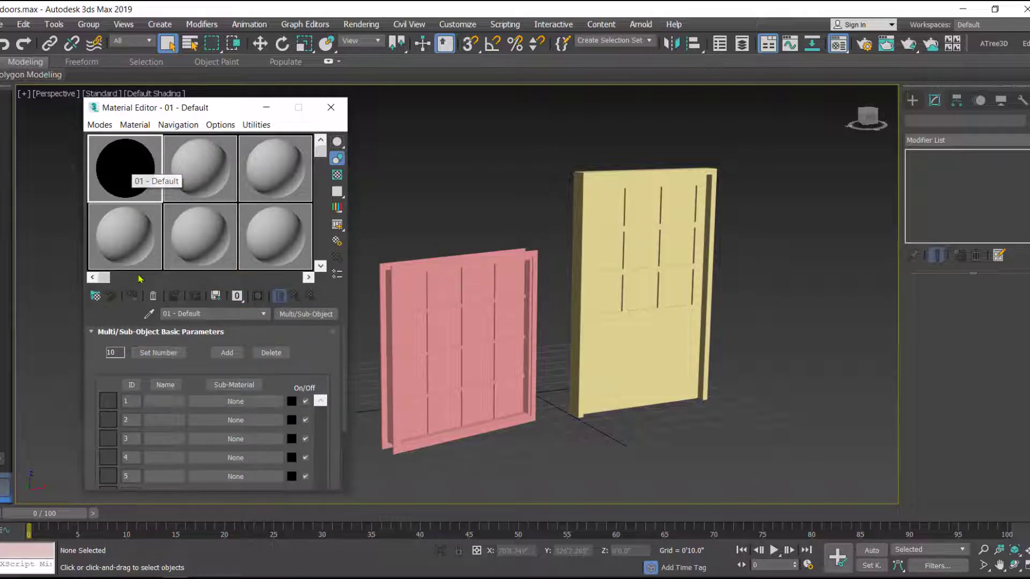
- Set the Multi/Sub-Object's number of materials to 5 and move the Material Editor aside
drag(234, 110, 450, 104)
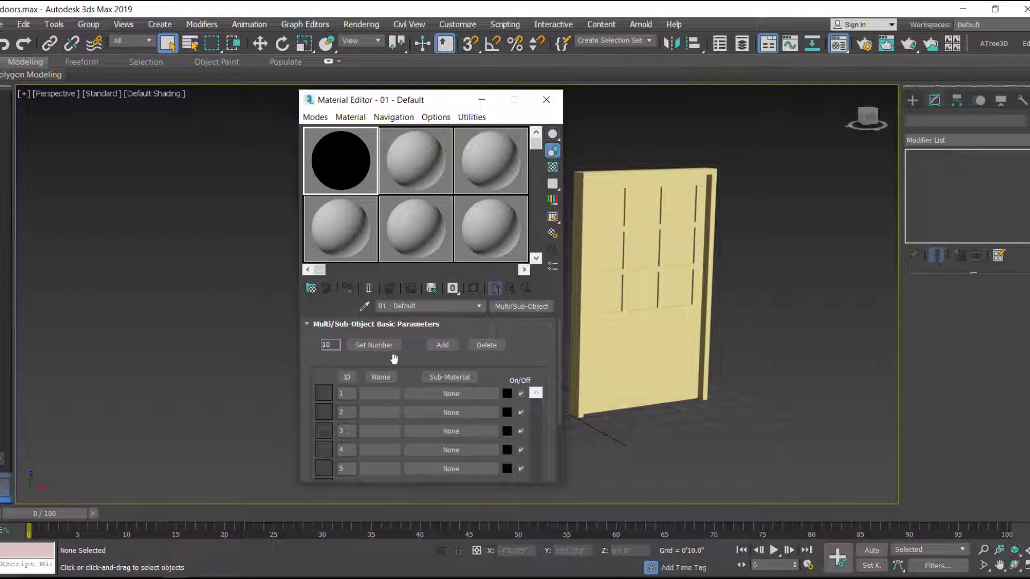
click(375, 349)
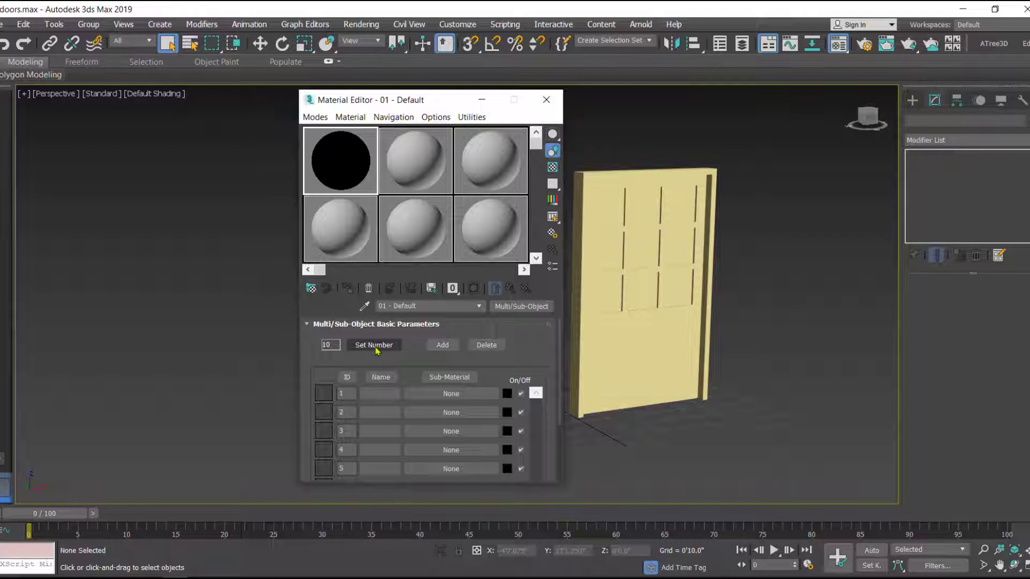
click(384, 347)
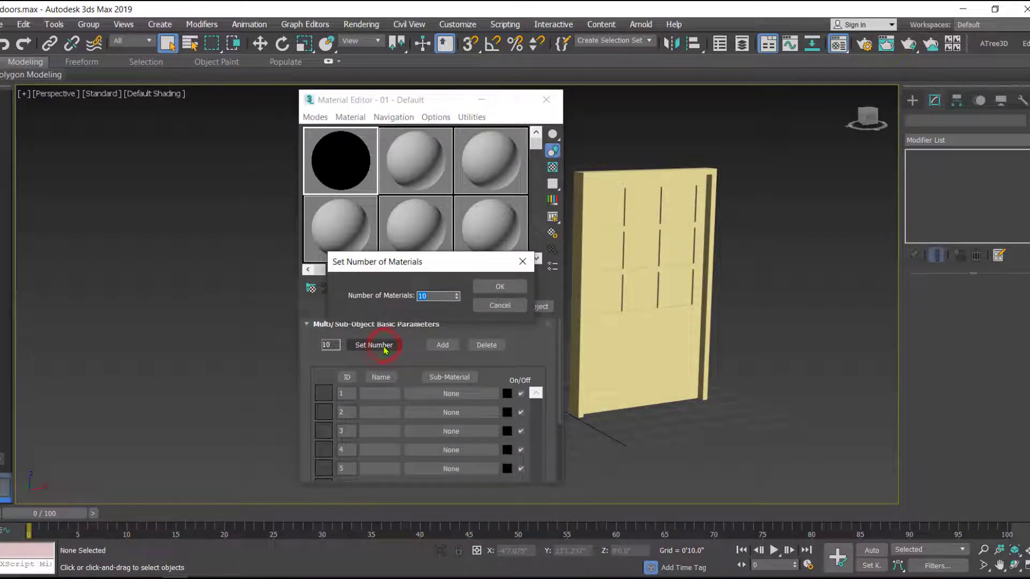
double_click(435, 295)
click(501, 287)
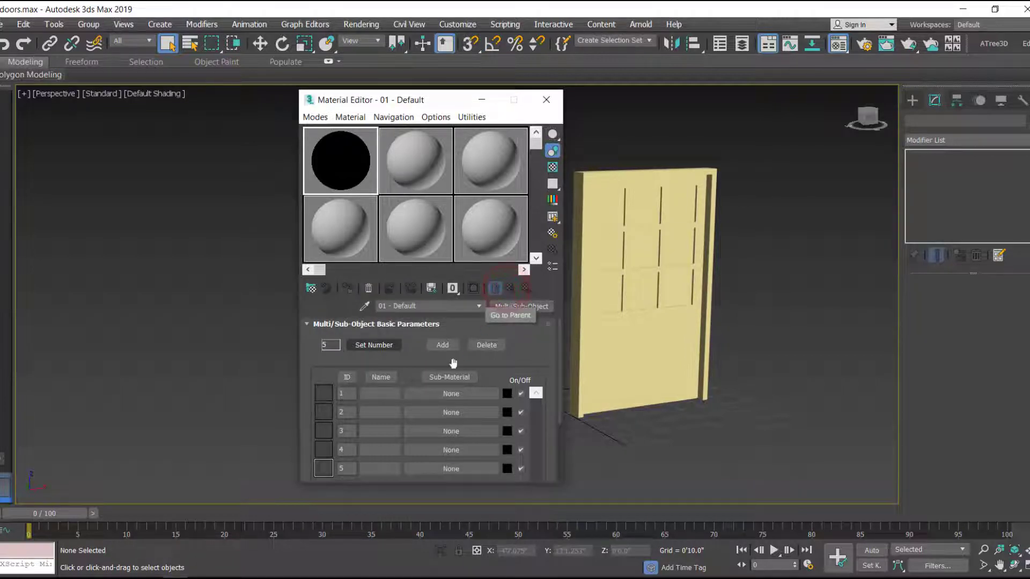
scroll(432, 389, down, 2)
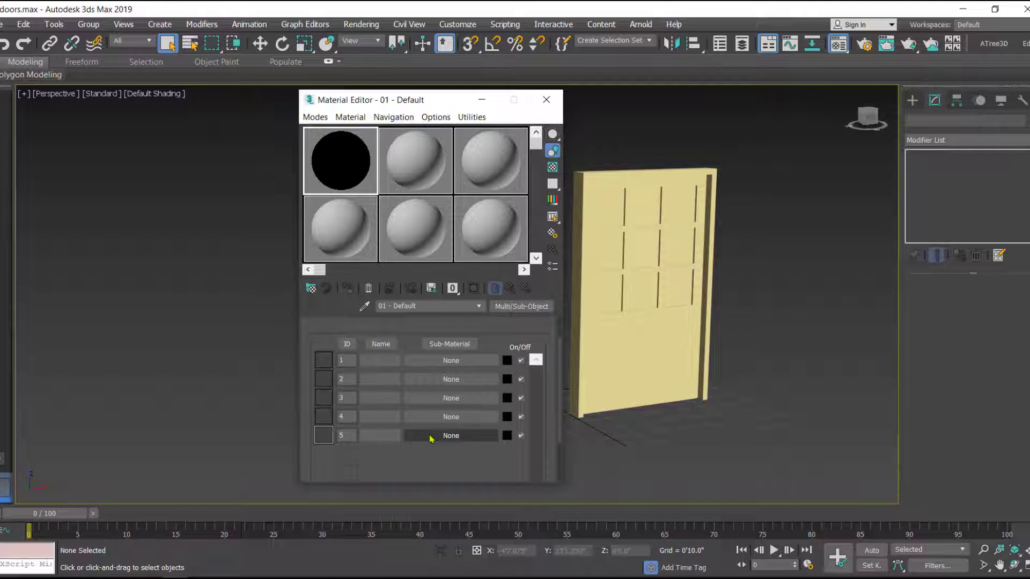
drag(374, 102, 232, 92)
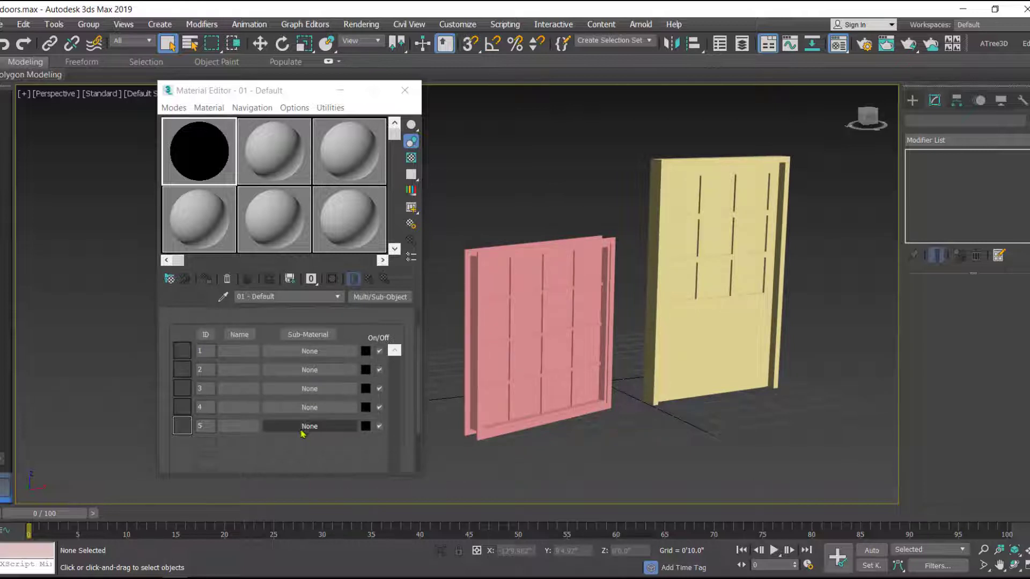
- Check the window and door, then open the Material/Map Browser for sub-material ID 1
click(573, 279)
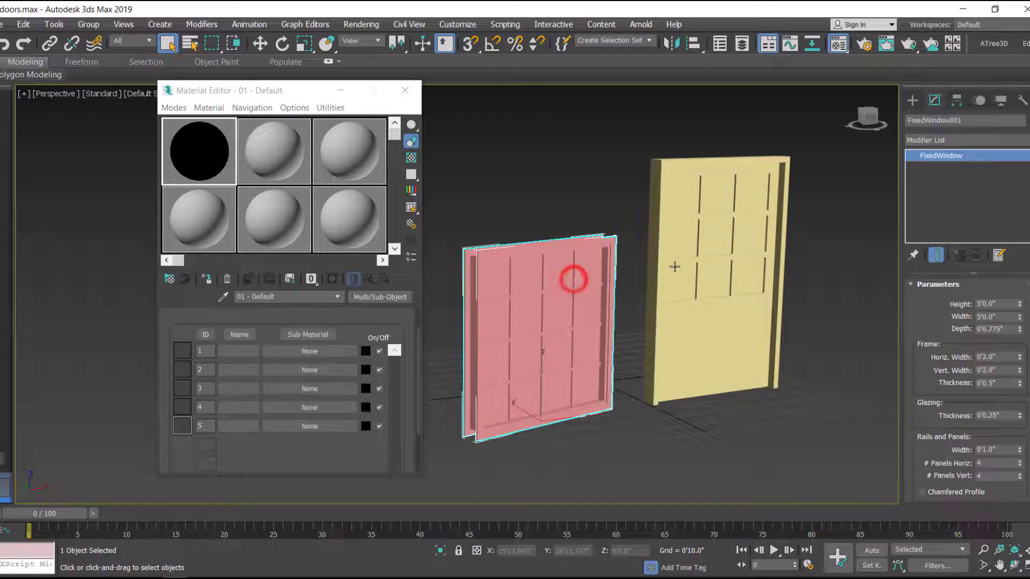
click(681, 266)
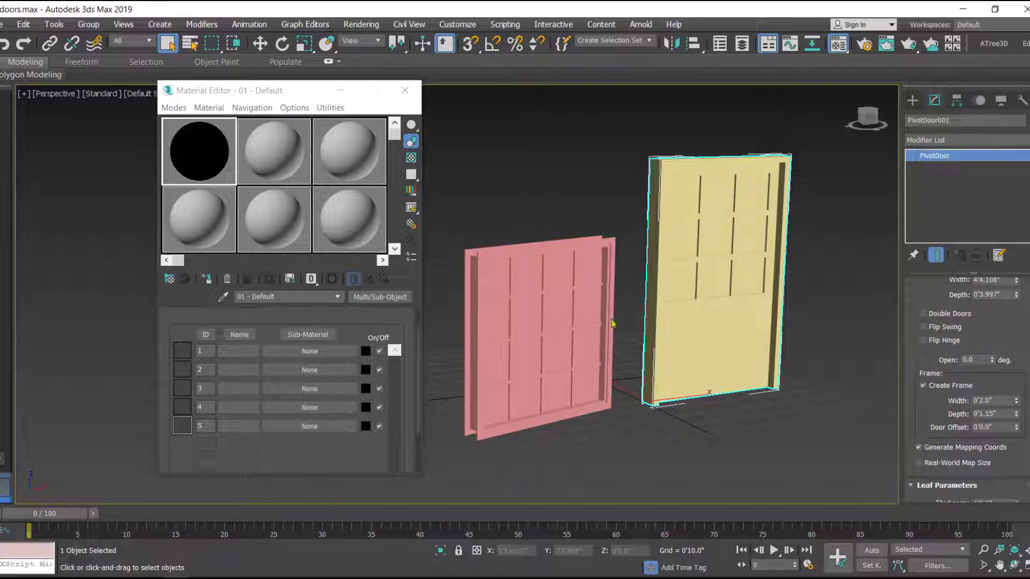
click(530, 226)
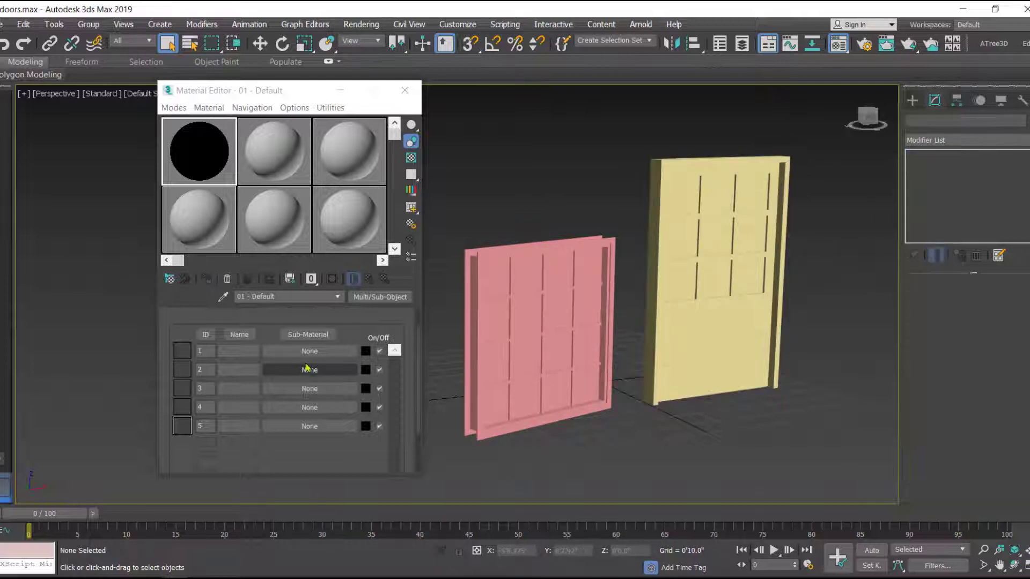
click(330, 351)
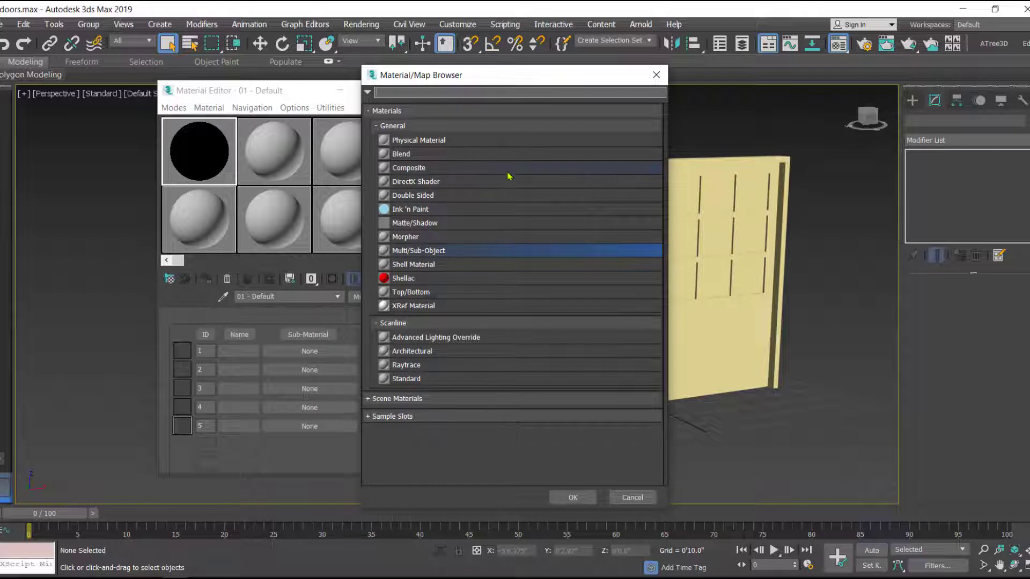
- Make sub-material 1 an Architectural material (Material #13) and go back to the parent
double_click(432, 351)
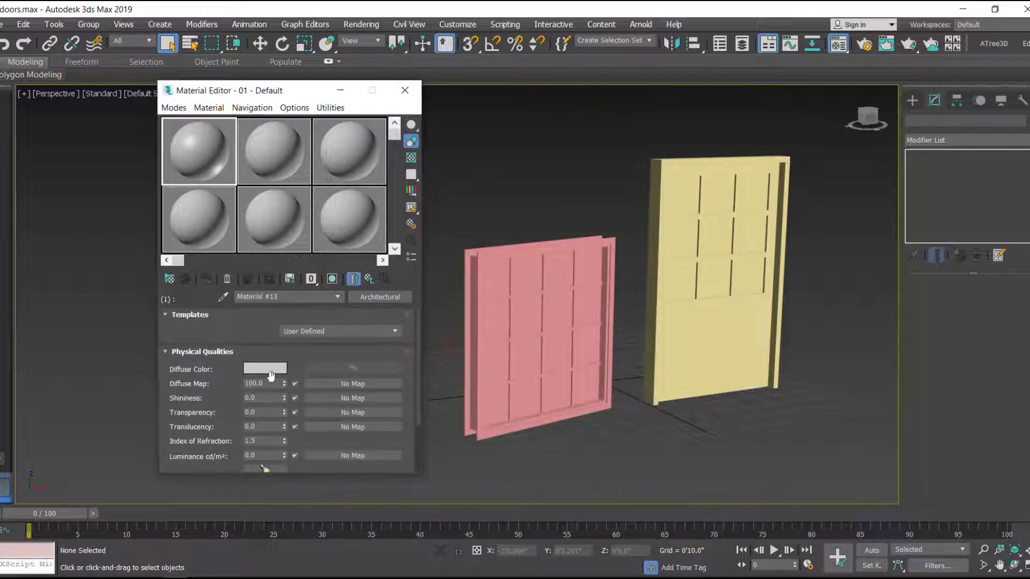
mouse_move(251, 333)
mouse_down()
mouse_move(248, 322)
mouse_move(252, 335)
mouse_up()
click(369, 279)
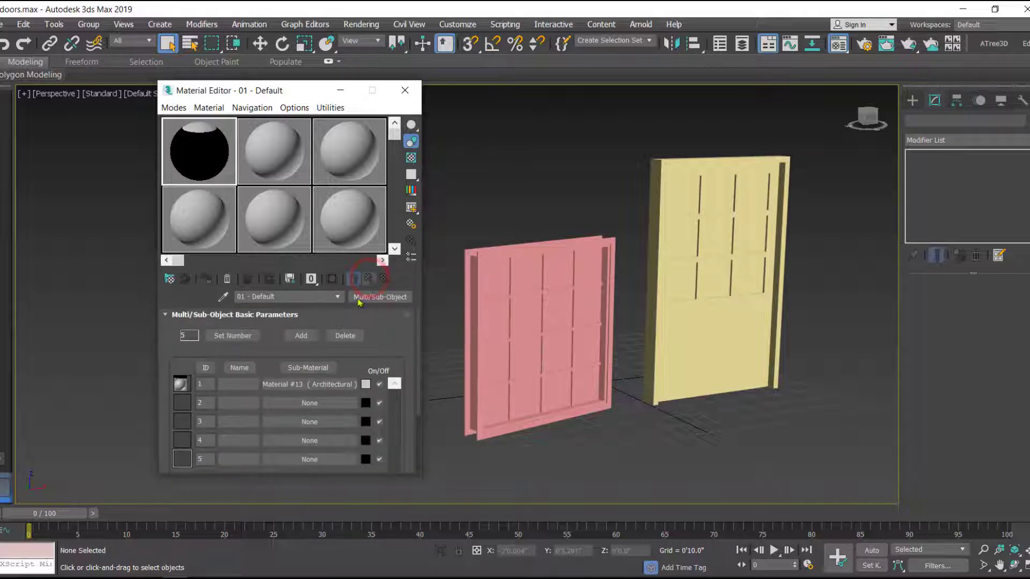
- Enlarge the Material Editor and copy Material #13 into sub-material slots 2 through 5
drag(295, 89, 314, 33)
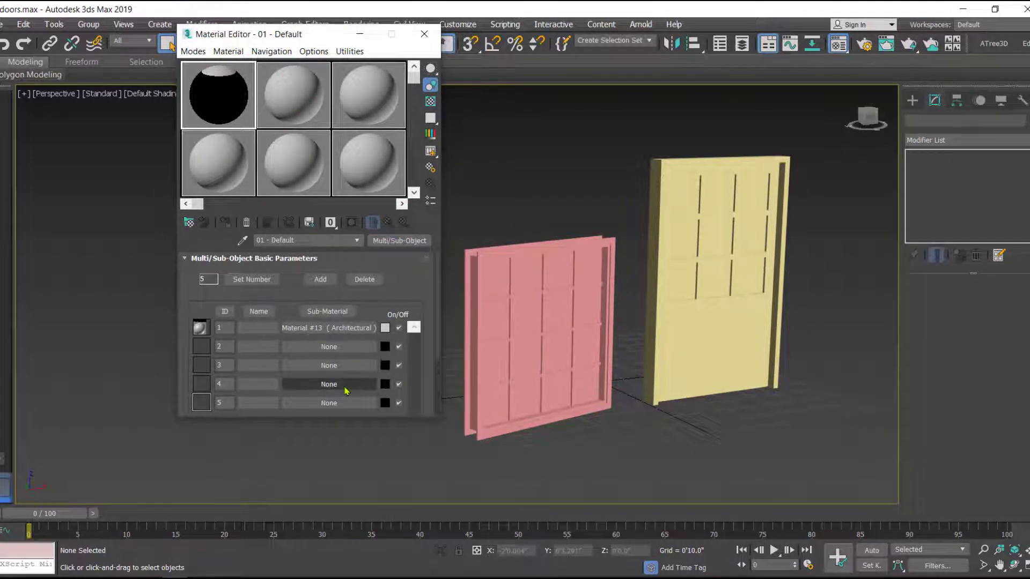
drag(430, 418, 434, 483)
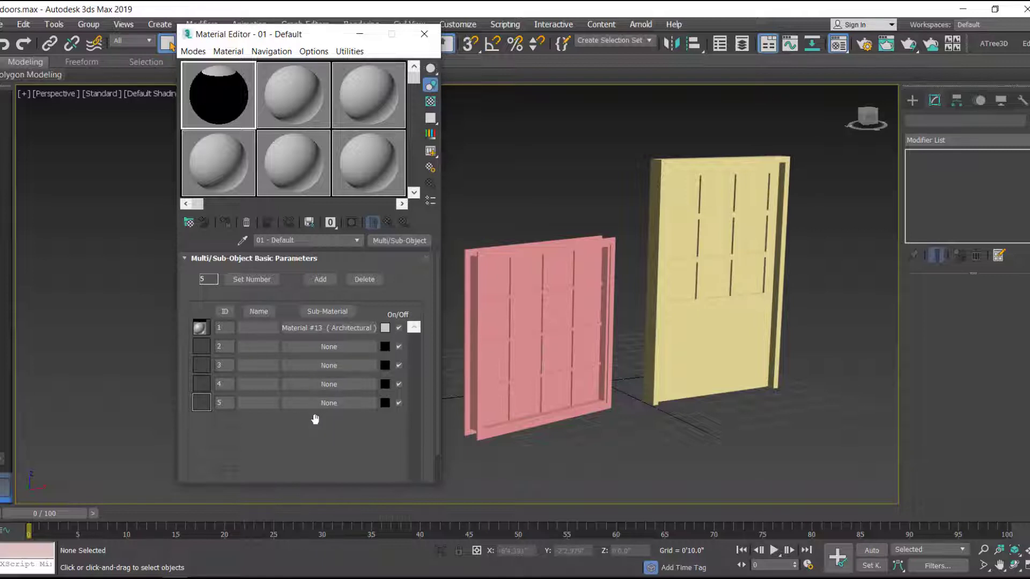
drag(329, 328, 326, 348)
drag(349, 349, 332, 349)
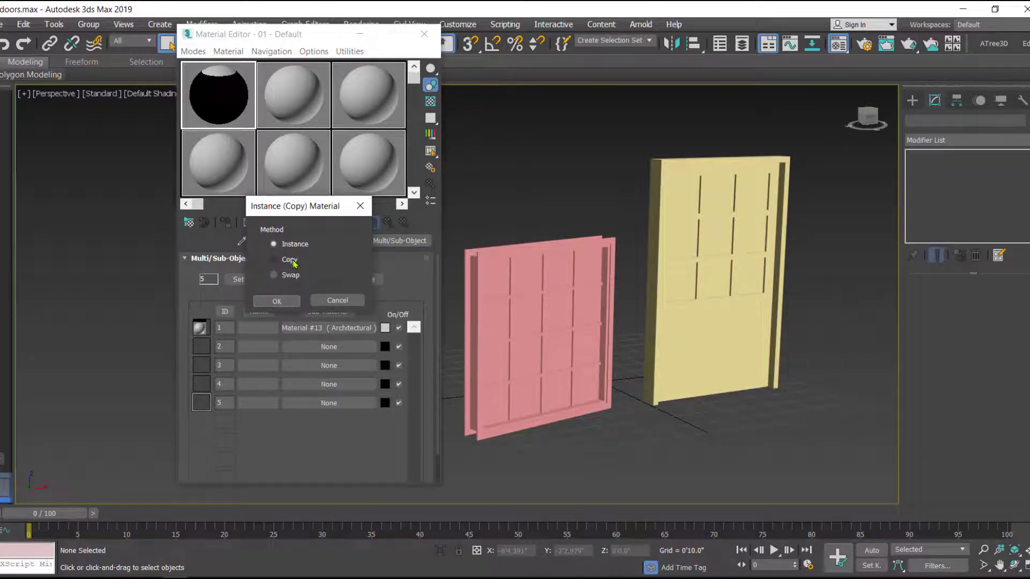
click(288, 261)
click(276, 301)
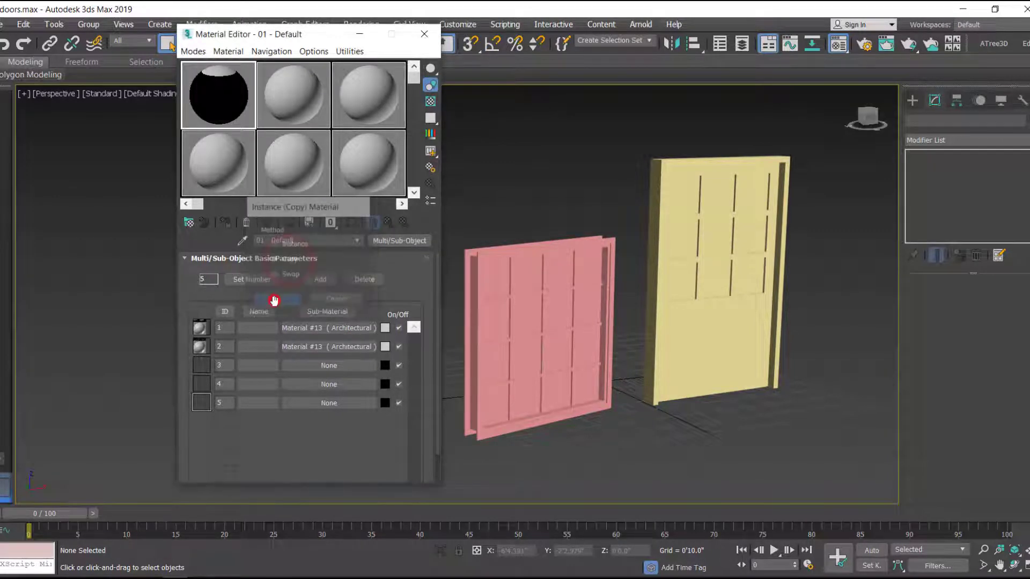
drag(319, 346, 325, 367)
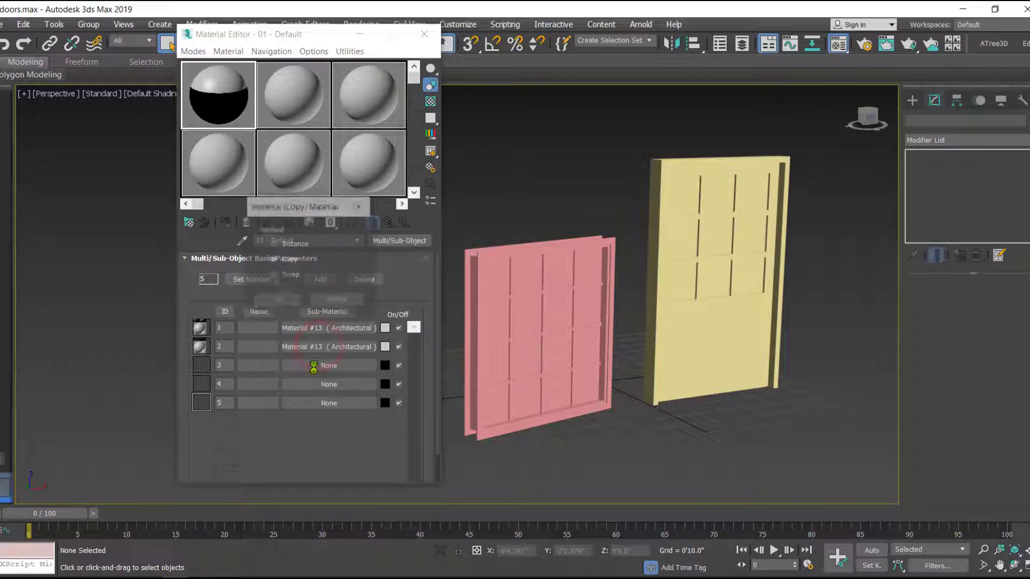
click(277, 301)
drag(319, 366, 301, 403)
click(277, 300)
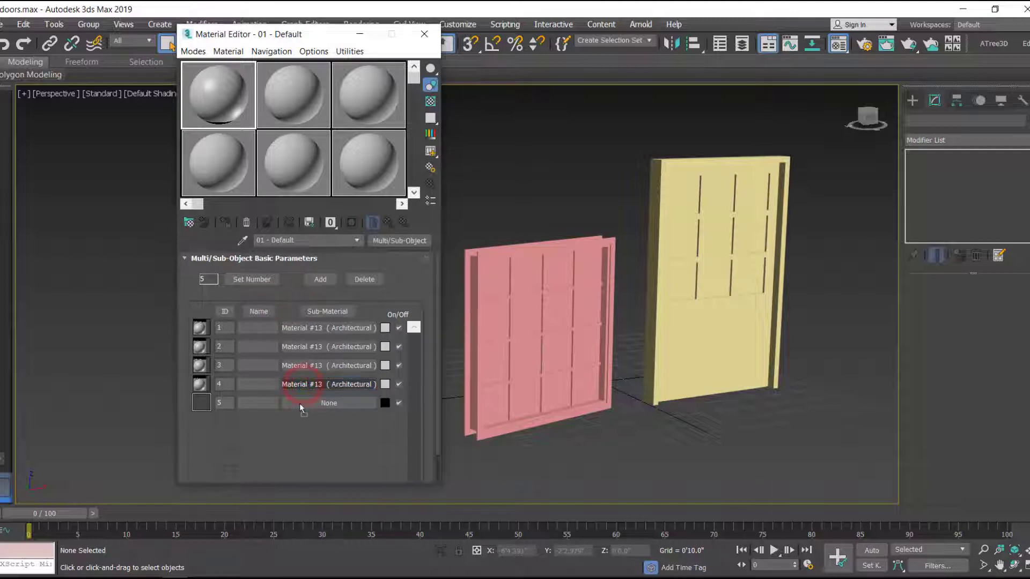
click(278, 302)
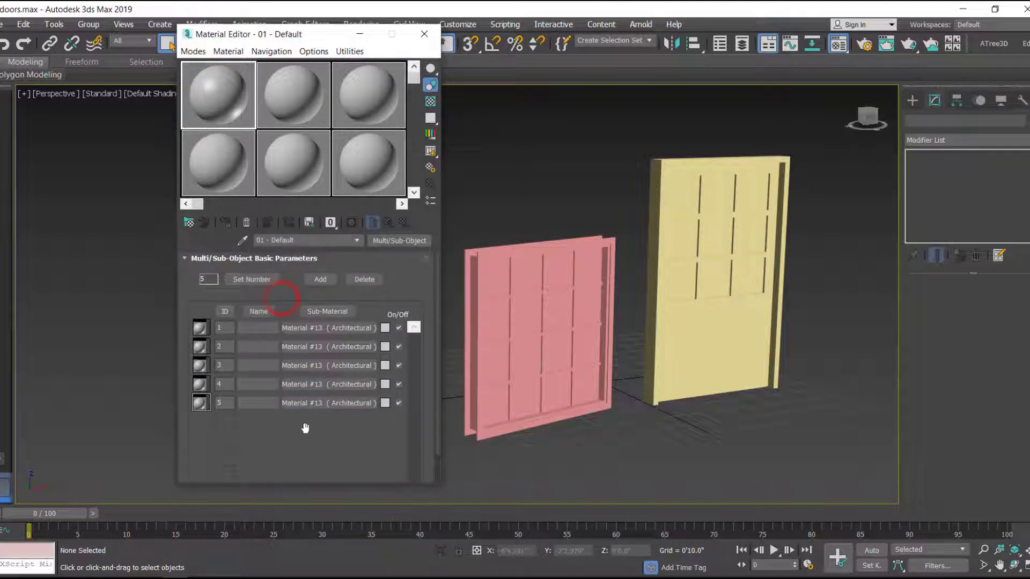
drag(289, 328, 302, 423)
- Colour sub-materials 1, 2 and 3 pure red, saturated green and saturated blue
click(385, 330)
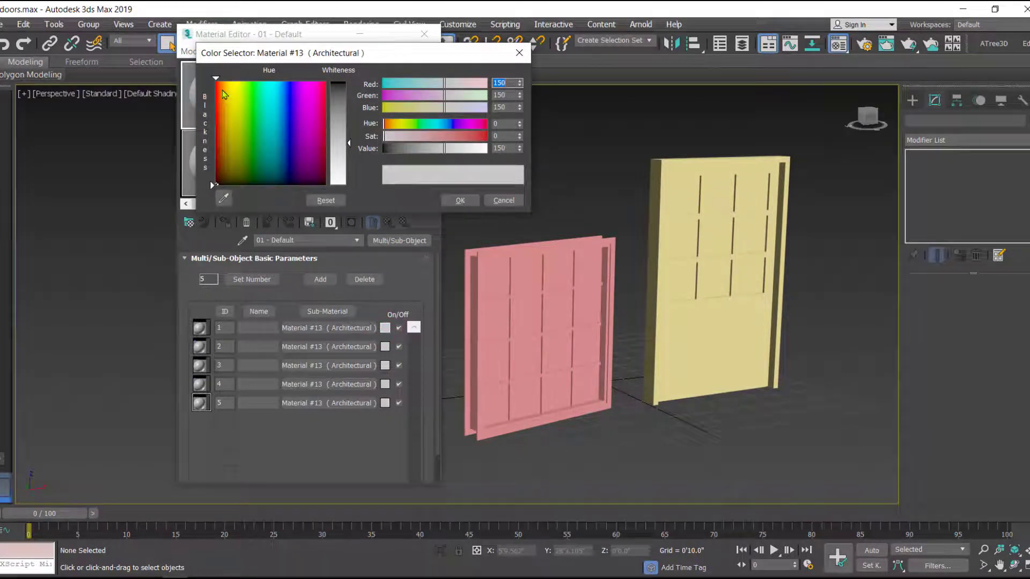
click(215, 81)
drag(349, 143, 349, 82)
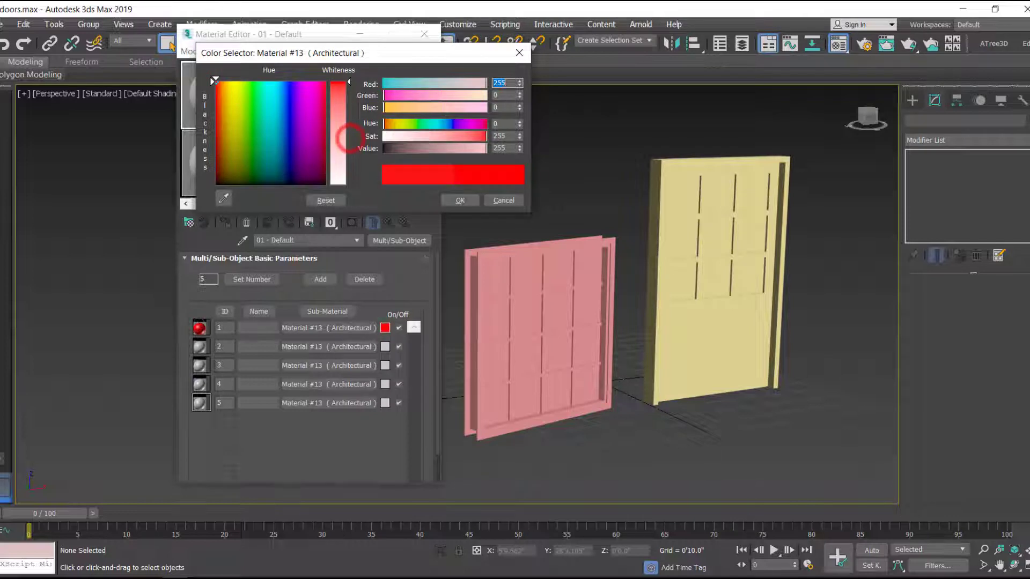
click(455, 200)
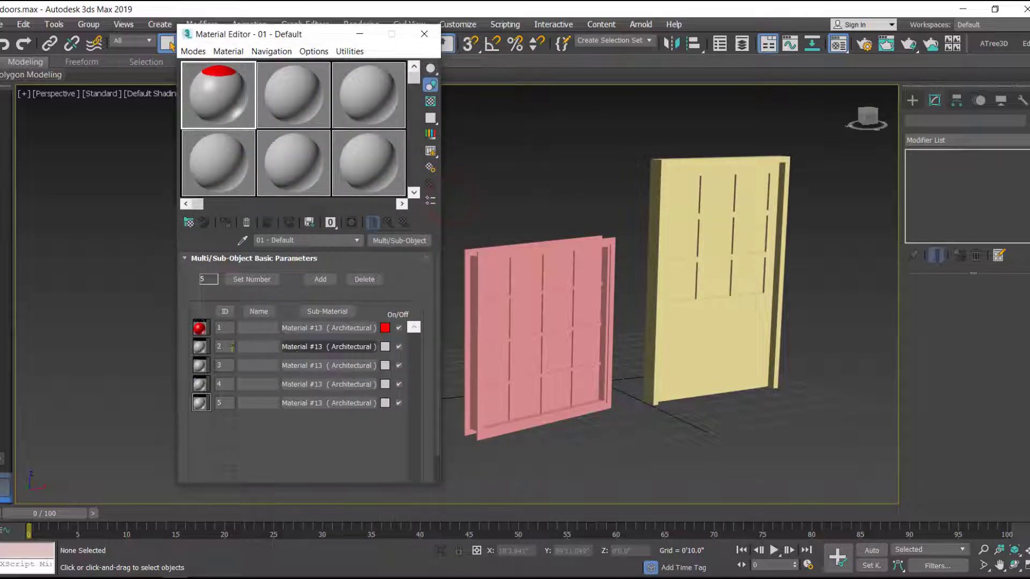
click(385, 347)
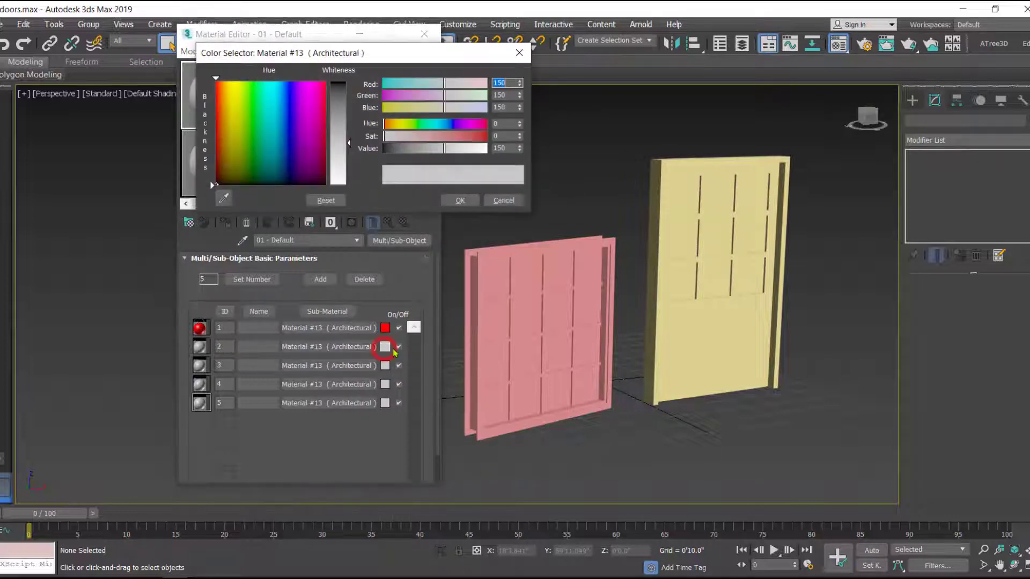
drag(254, 110, 250, 81)
drag(352, 148, 349, 179)
click(456, 200)
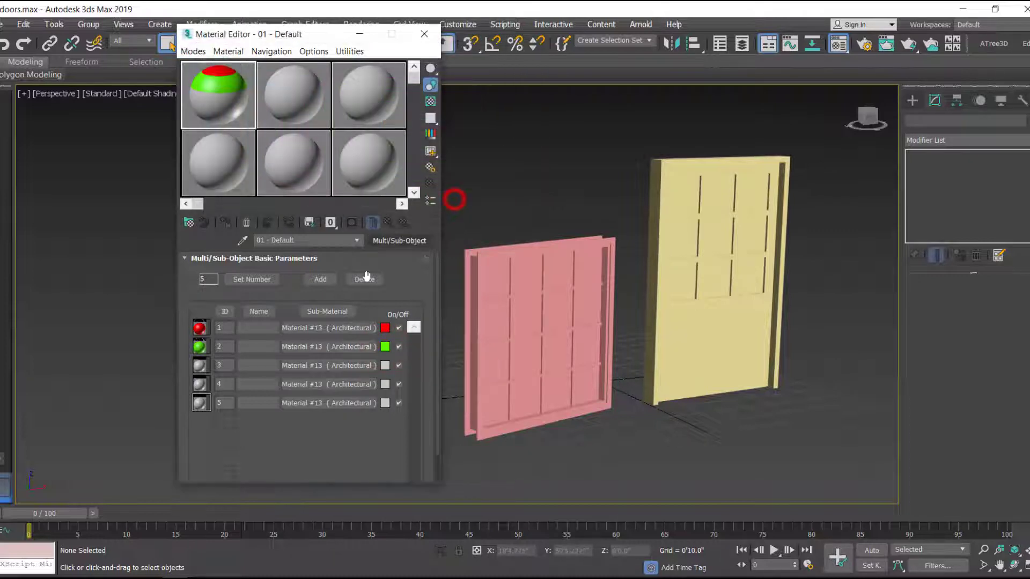
click(385, 365)
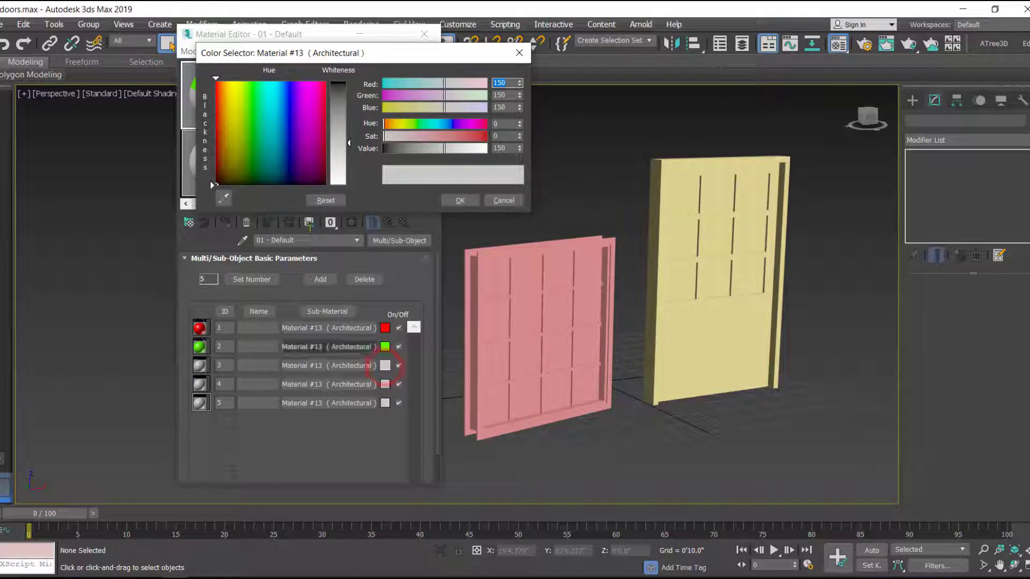
drag(292, 111, 287, 81)
drag(349, 148, 349, 183)
click(454, 201)
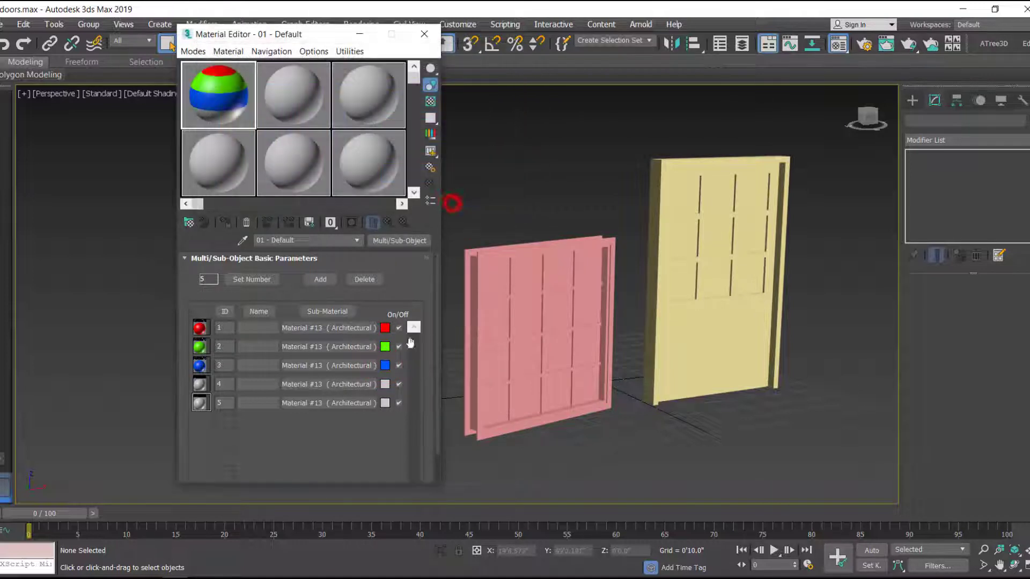
- Colour sub-material 4 olive yellow and sub-material 5 bright pink
click(385, 384)
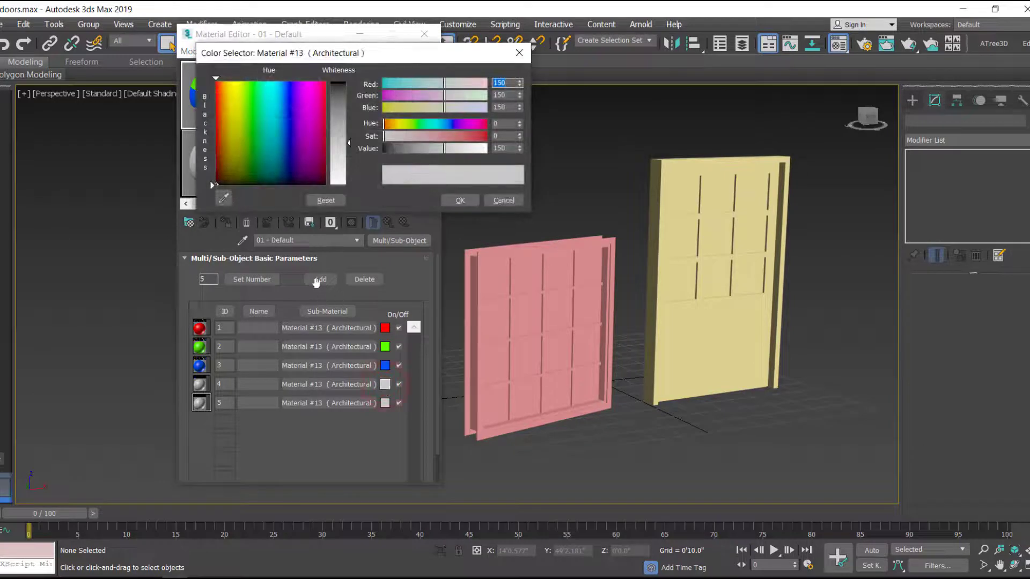
click(232, 127)
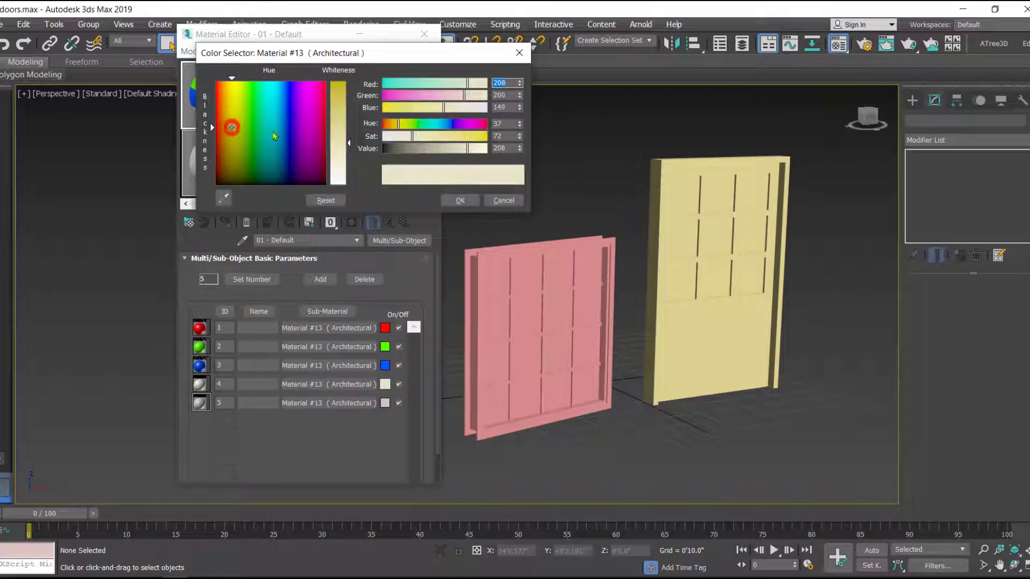
drag(347, 144, 347, 82)
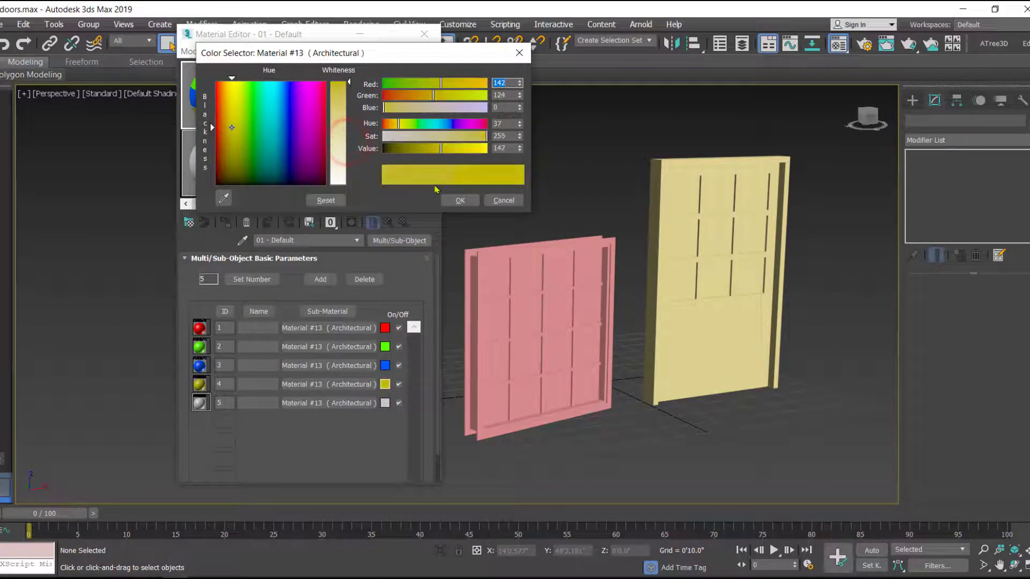
click(460, 200)
click(384, 404)
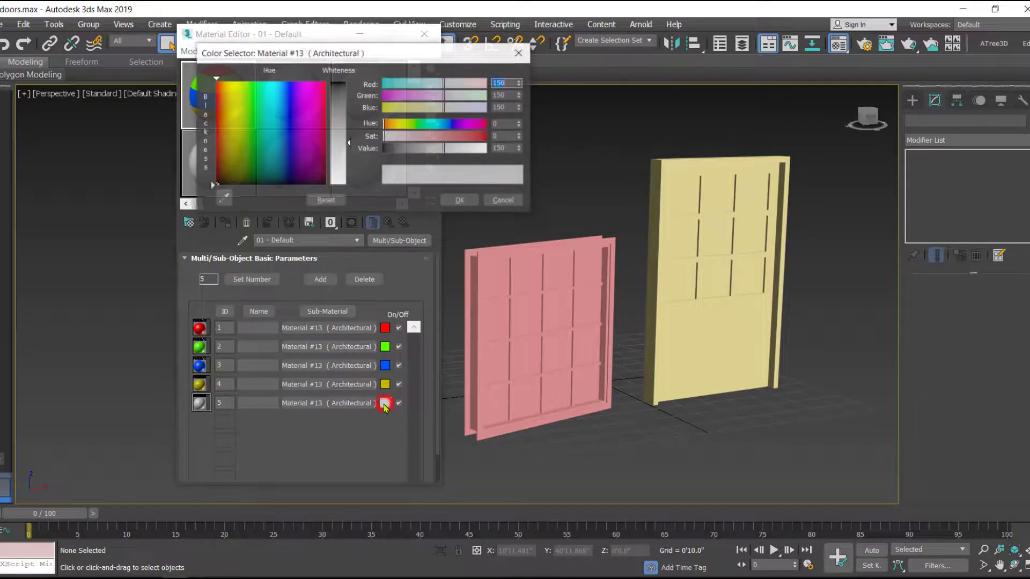
click(306, 84)
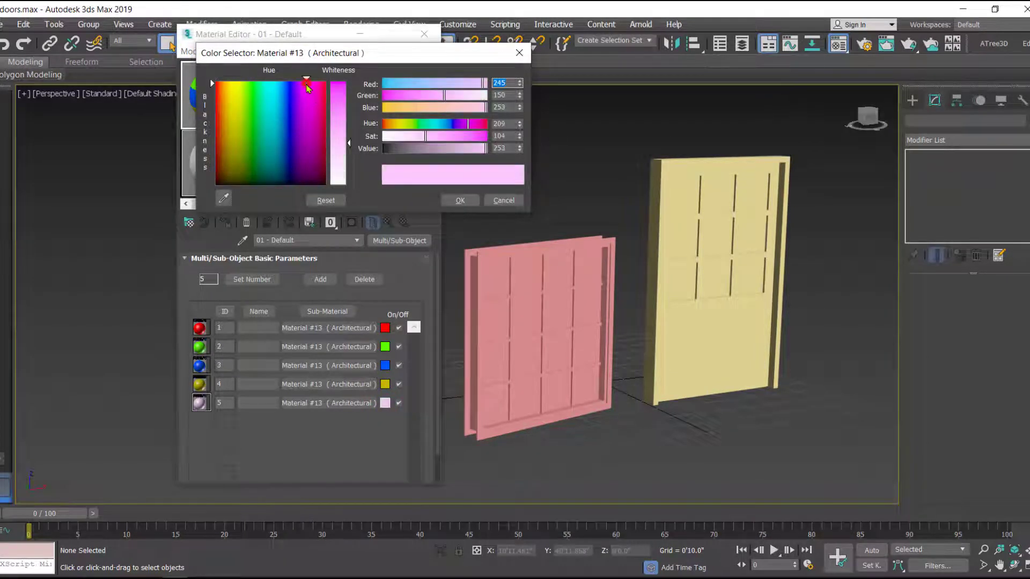
click(348, 139)
click(312, 83)
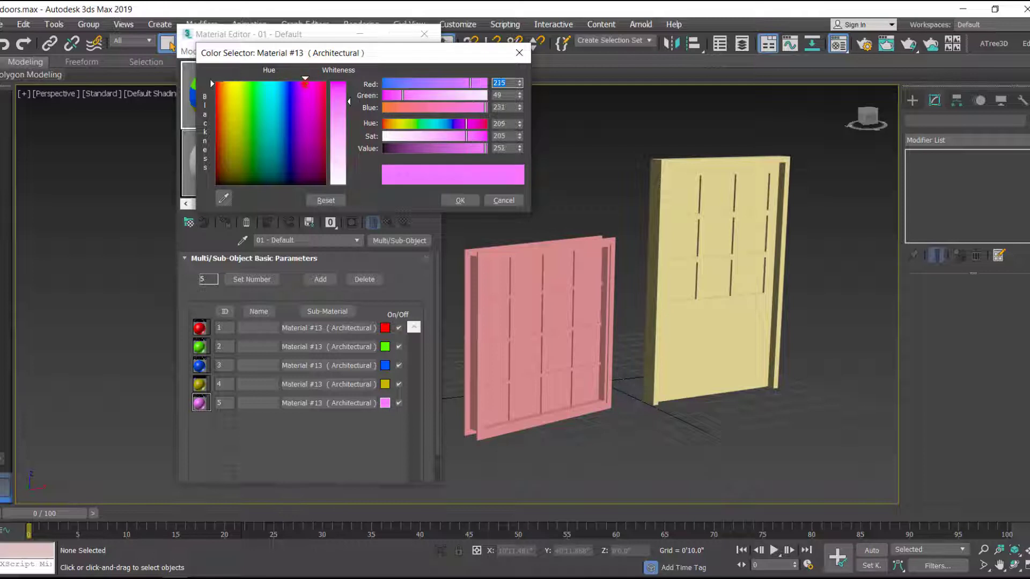
click(459, 200)
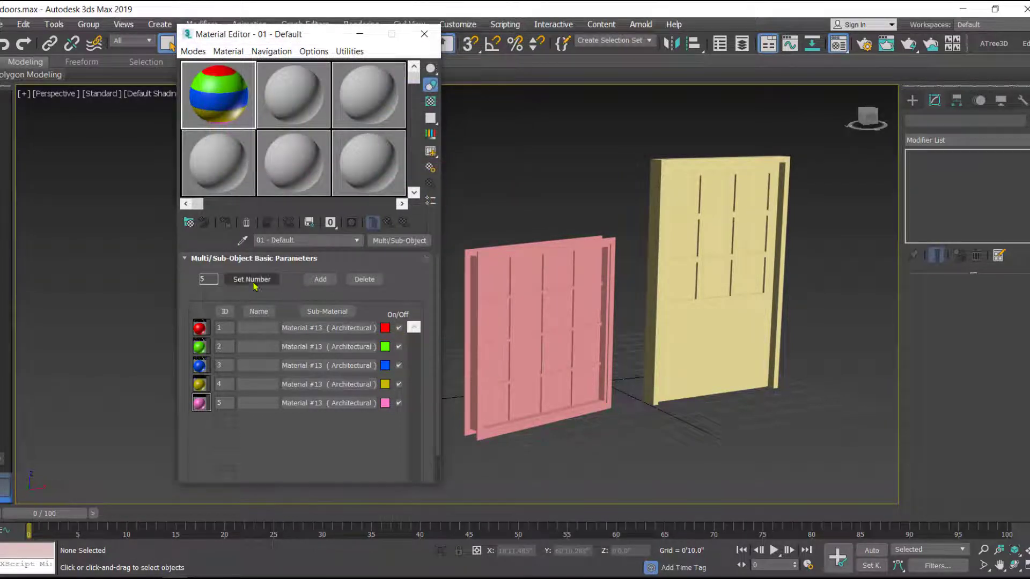
- Inspect an enlarged preview of the multicoloured Multi/Sub-Object material
double_click(238, 86)
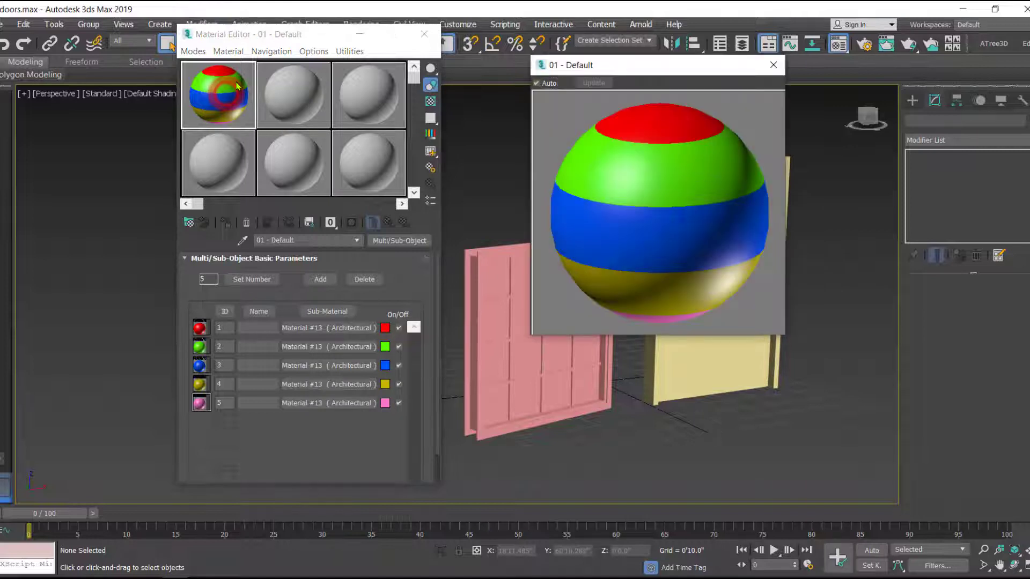
drag(642, 65, 547, 65)
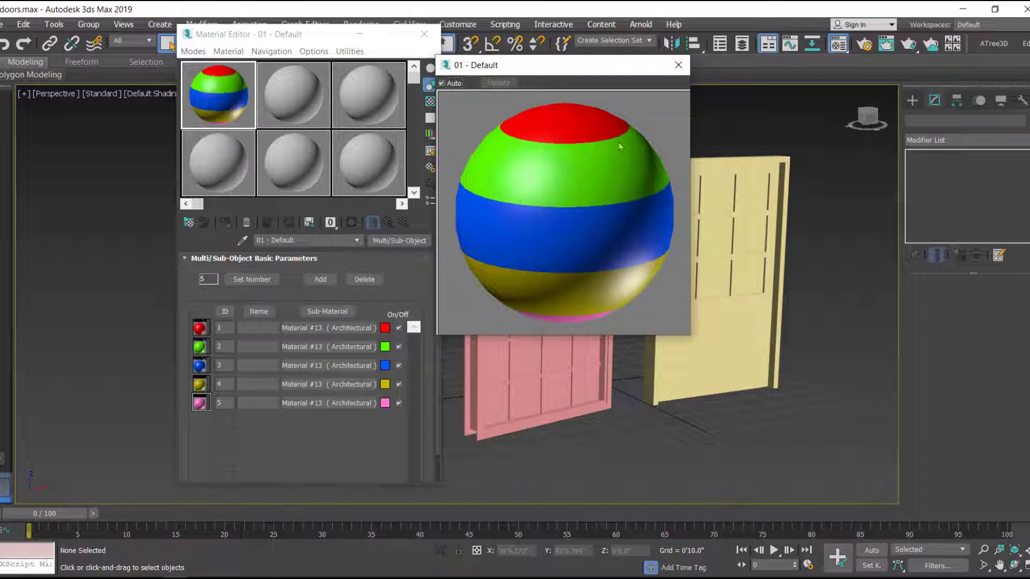
click(678, 66)
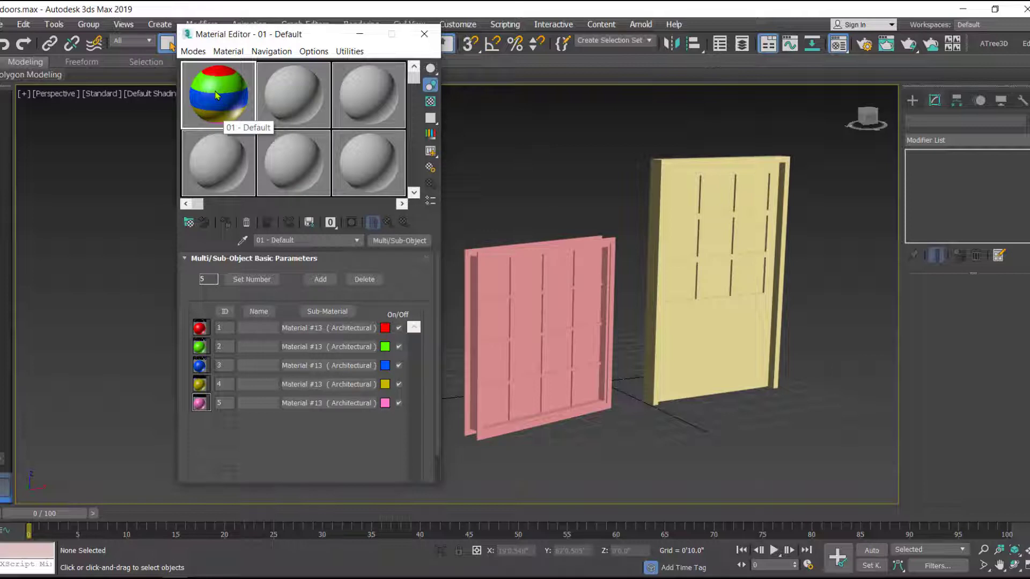
- Assign the Multi/Sub-Object material to the pivot door and fixed window, then close the Material Editor
drag(217, 95, 684, 300)
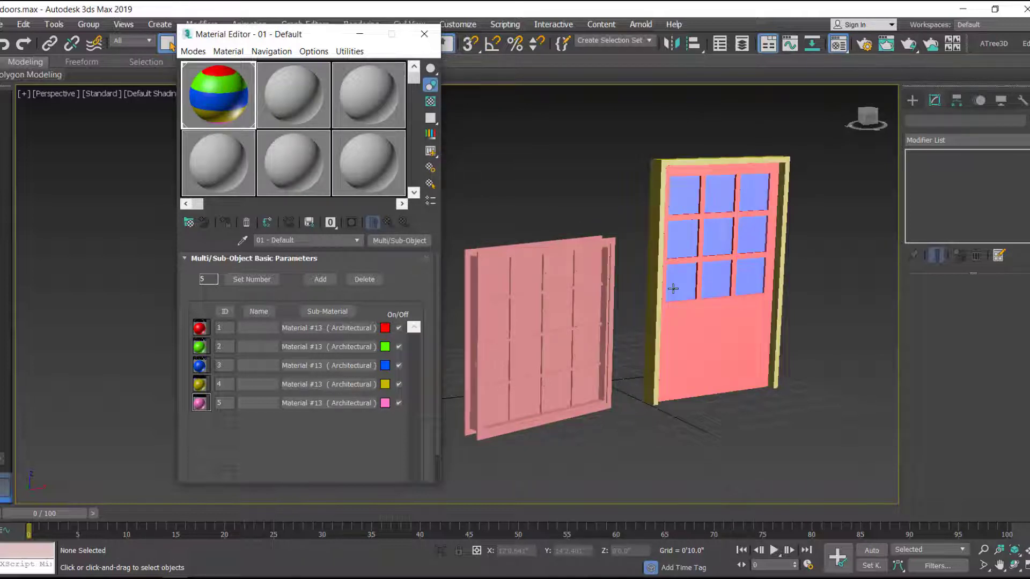
drag(217, 95, 490, 285)
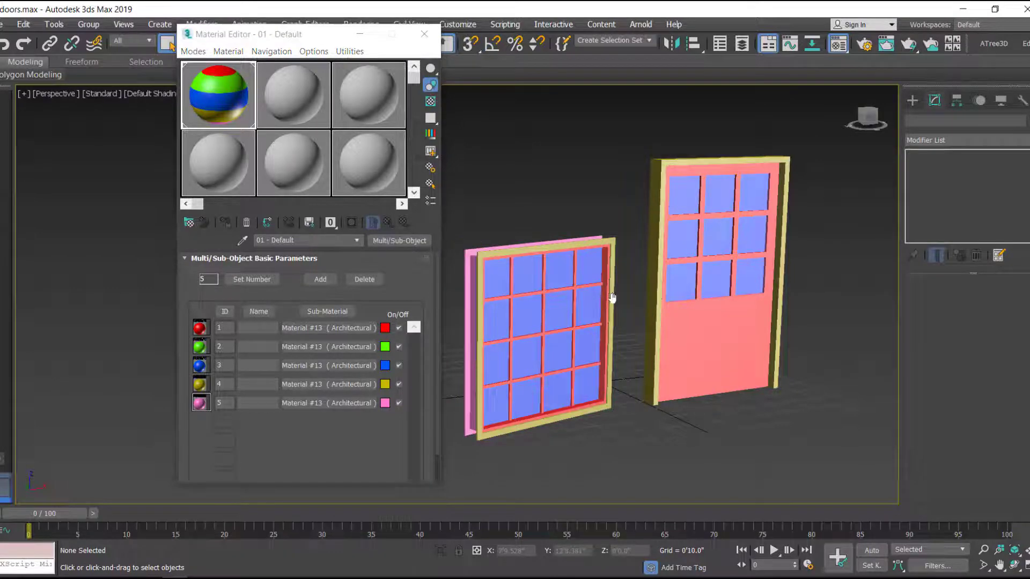
middle_drag(645, 304, 581, 291)
key(m)
alt+middle_drag(544, 371, 555, 323)
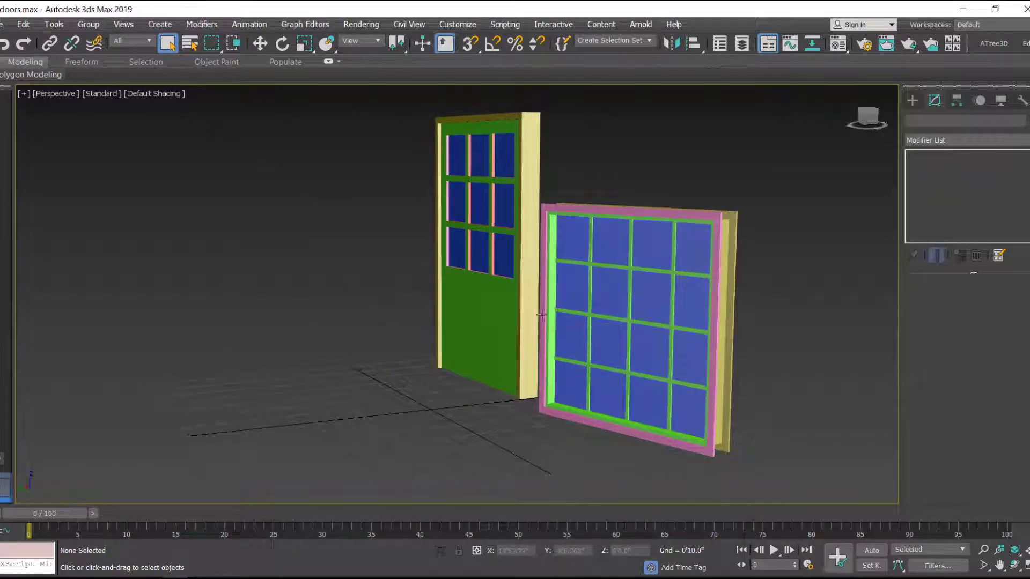
- Reopen the Material Editor and pan so the whole window sits clearly beside the door
alt+middle_drag(649, 330, 556, 315)
scroll(517, 322, down, 3)
scroll(519, 328, down, 2)
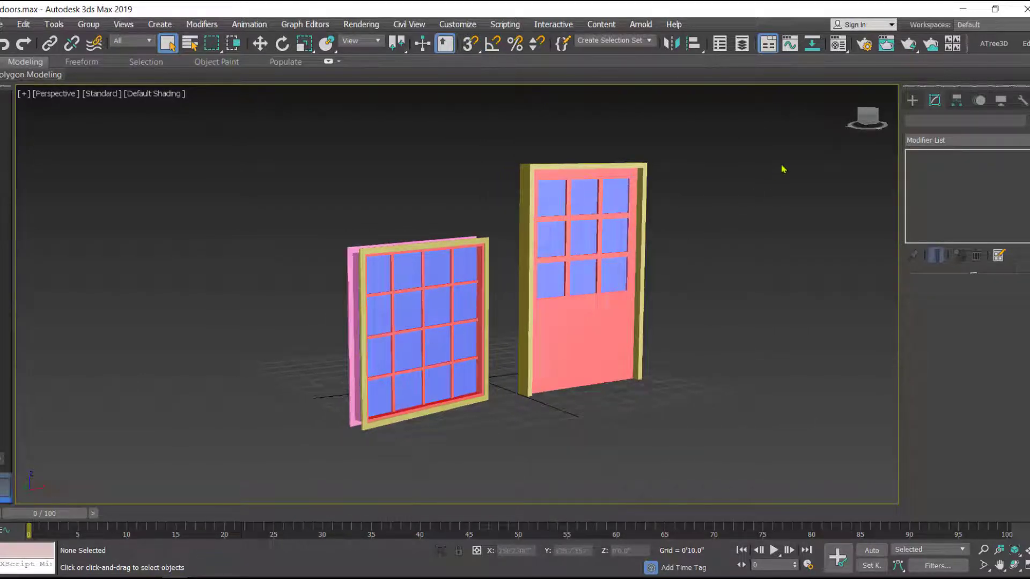
click(837, 43)
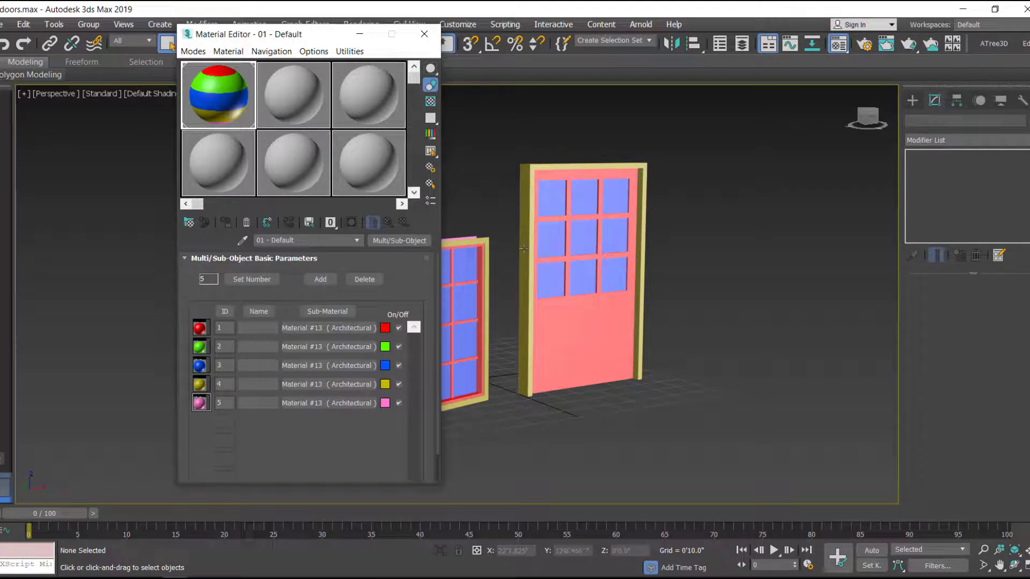
middle_drag(587, 280, 716, 288)
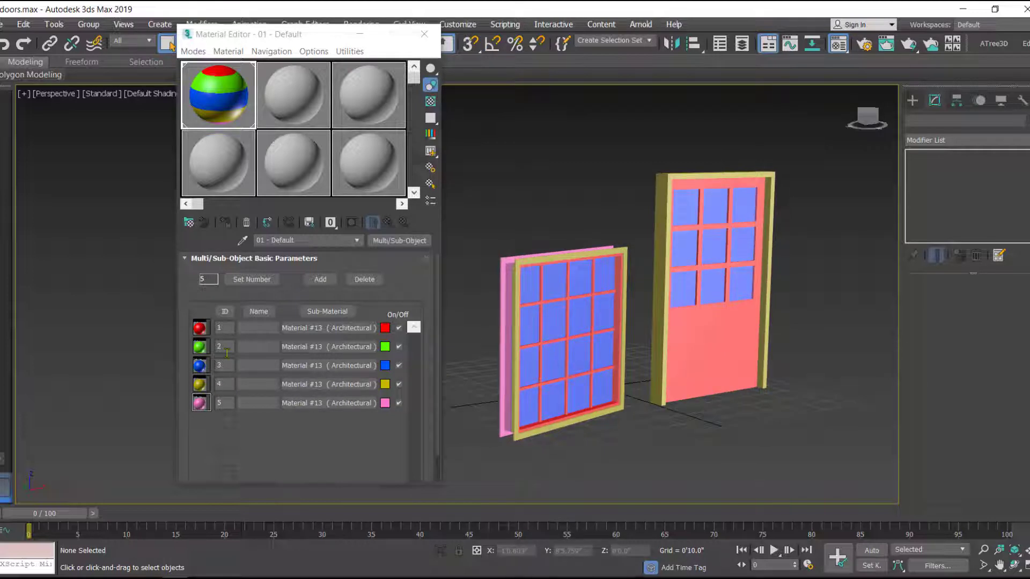
- Apply the Glass - Clear template to sub-material 3 and set its Transparency to 84
click(308, 367)
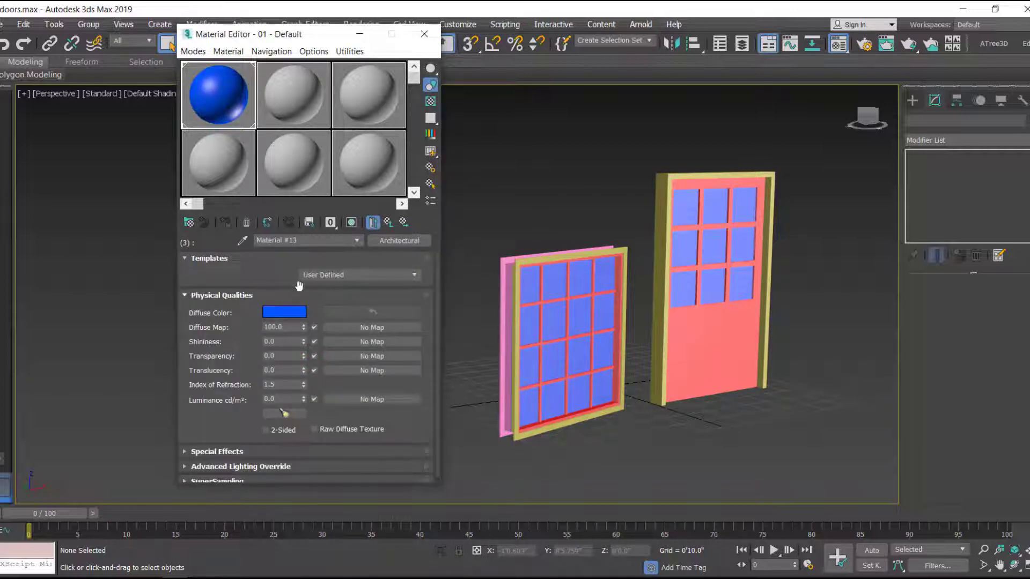
click(414, 277)
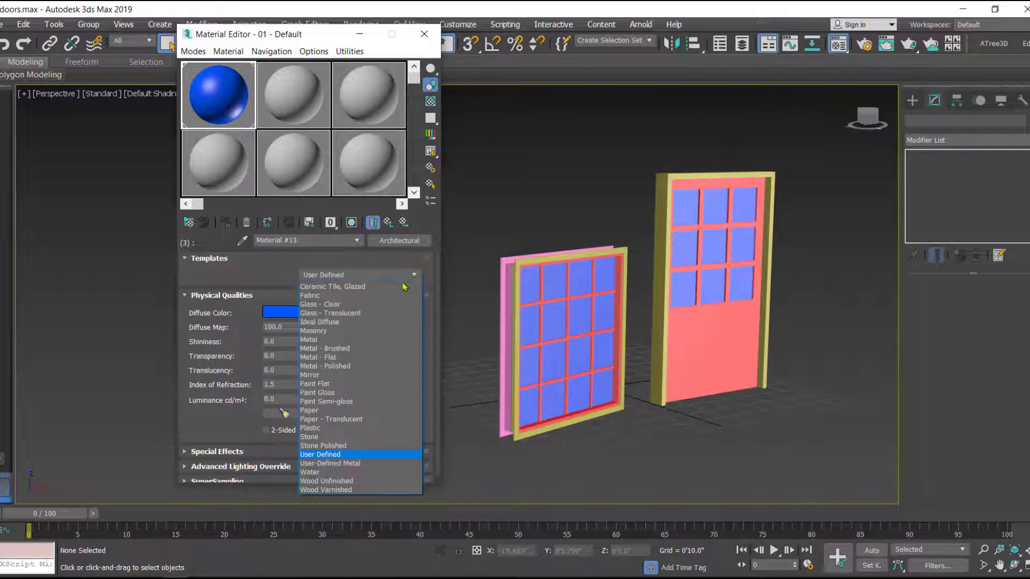
click(345, 305)
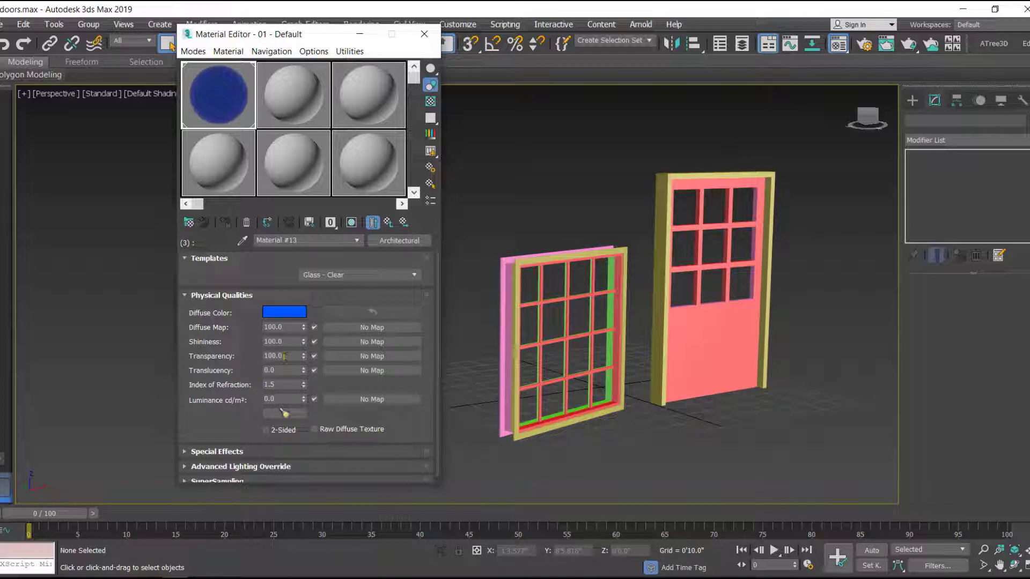
drag(304, 358, 303, 379)
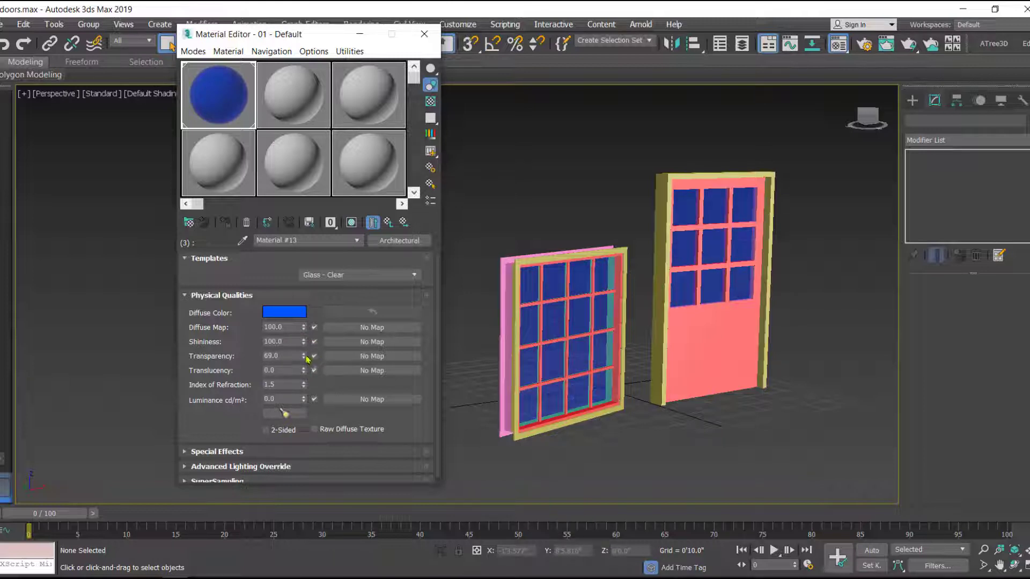
drag(304, 358, 305, 351)
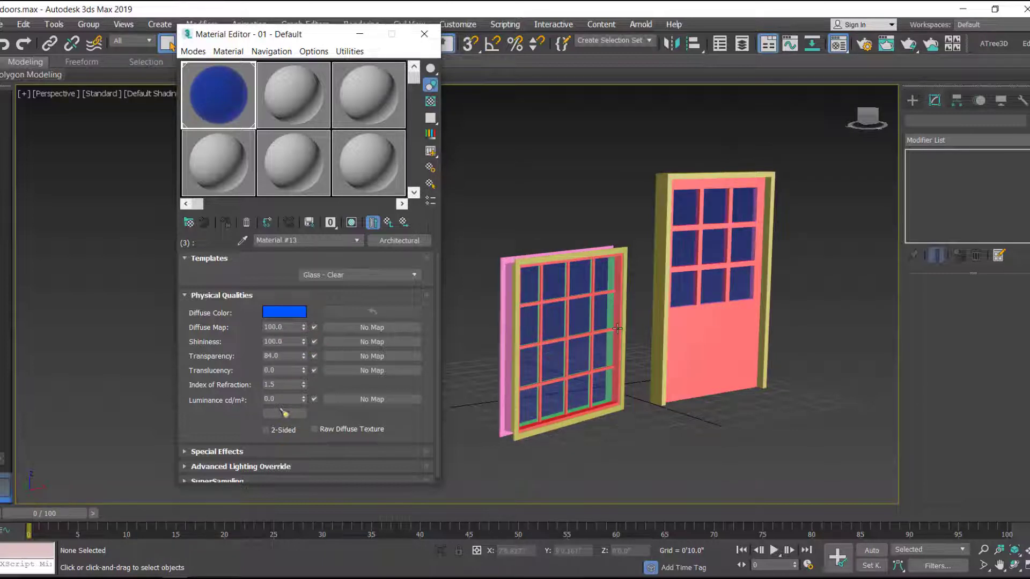
middle_drag(629, 328, 651, 301)
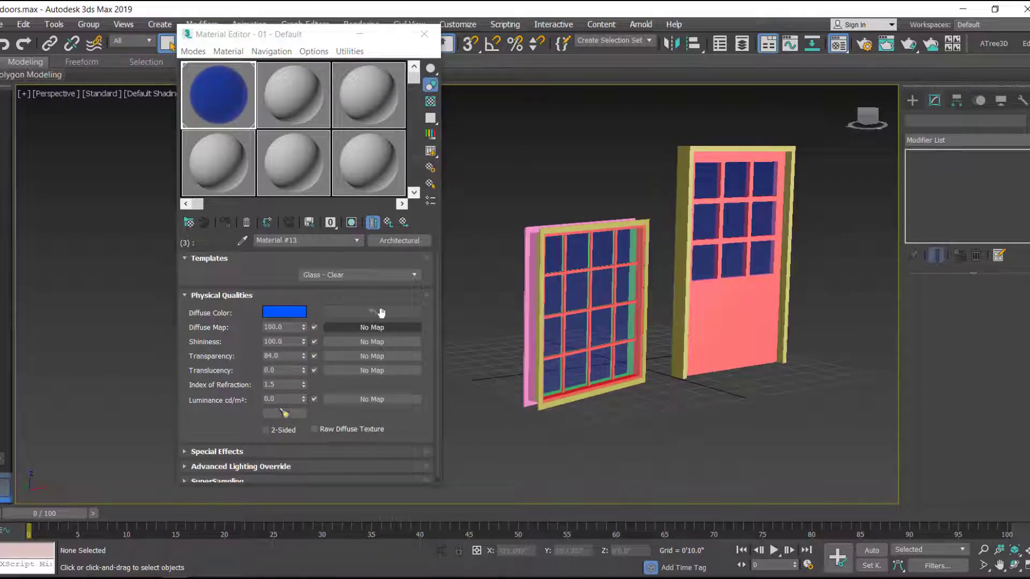
- Go to the parent material level, then zoom and recentre the viewport on the window and door
click(388, 223)
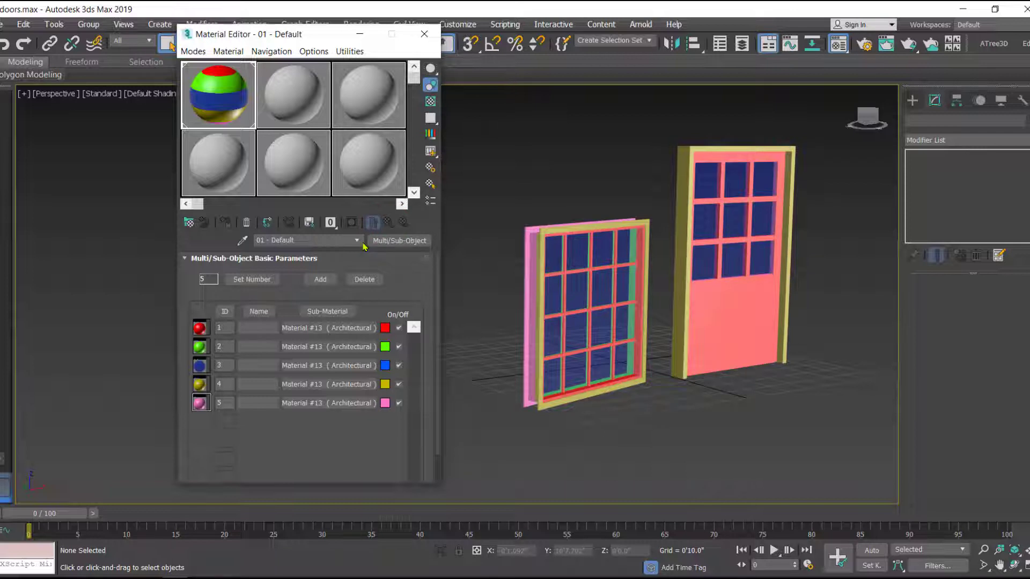
scroll(593, 270, up, 2)
middle_drag(592, 270, 580, 263)
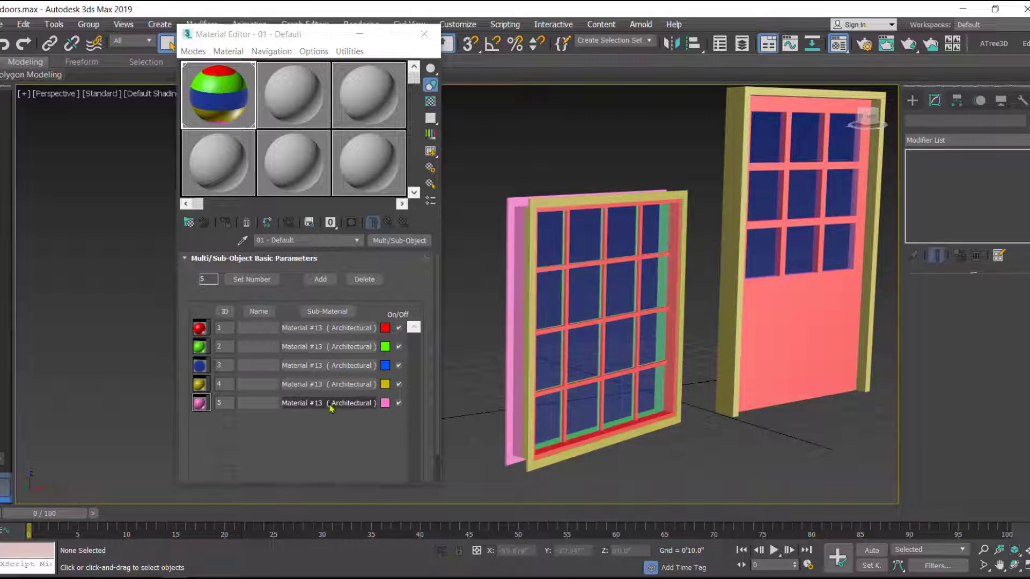
- Give sub-material 4 an Advanced Wood diffuse map with the 3D Walnut - Semigloss preset
click(311, 385)
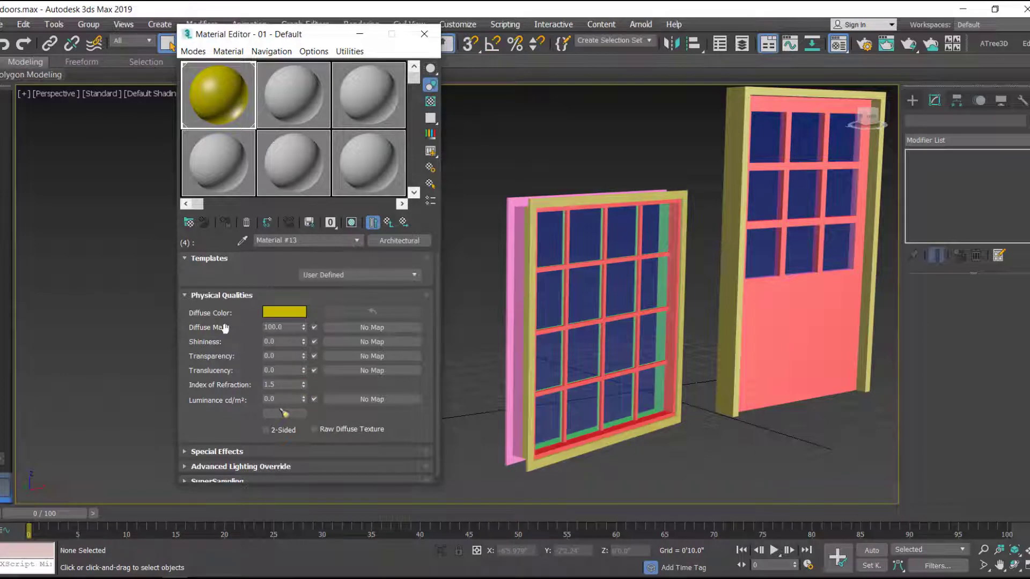
click(374, 328)
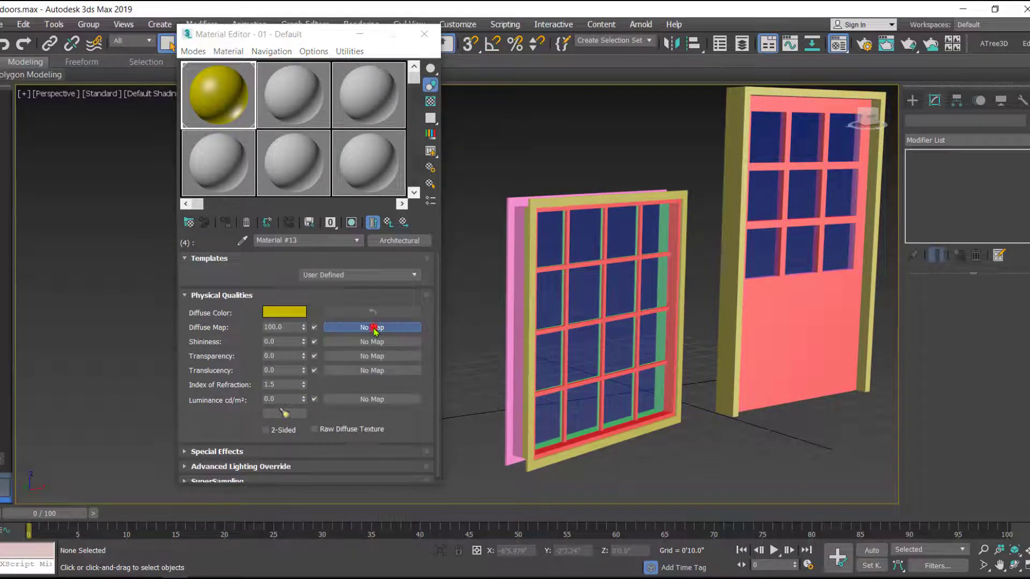
click(432, 142)
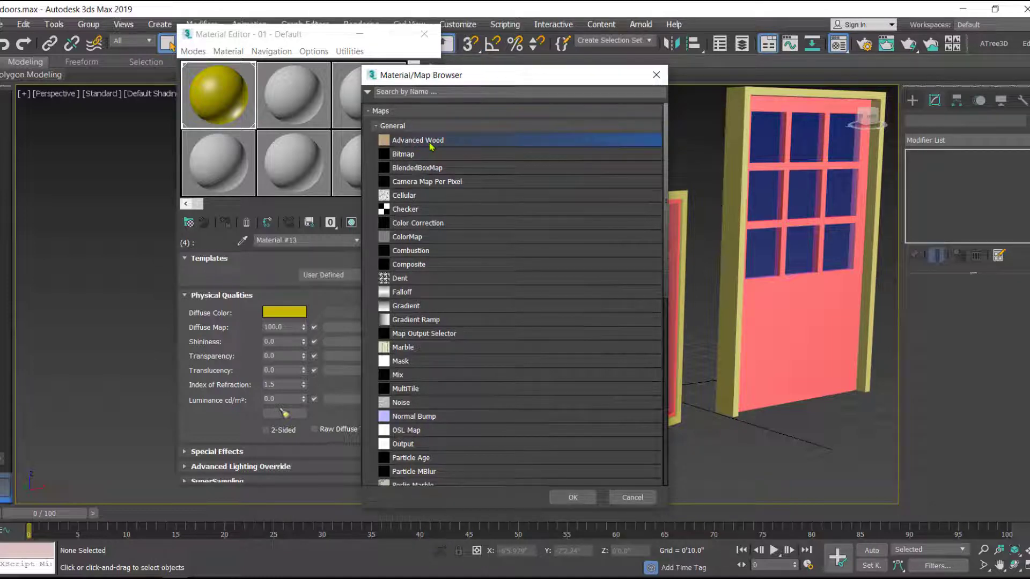
click(568, 494)
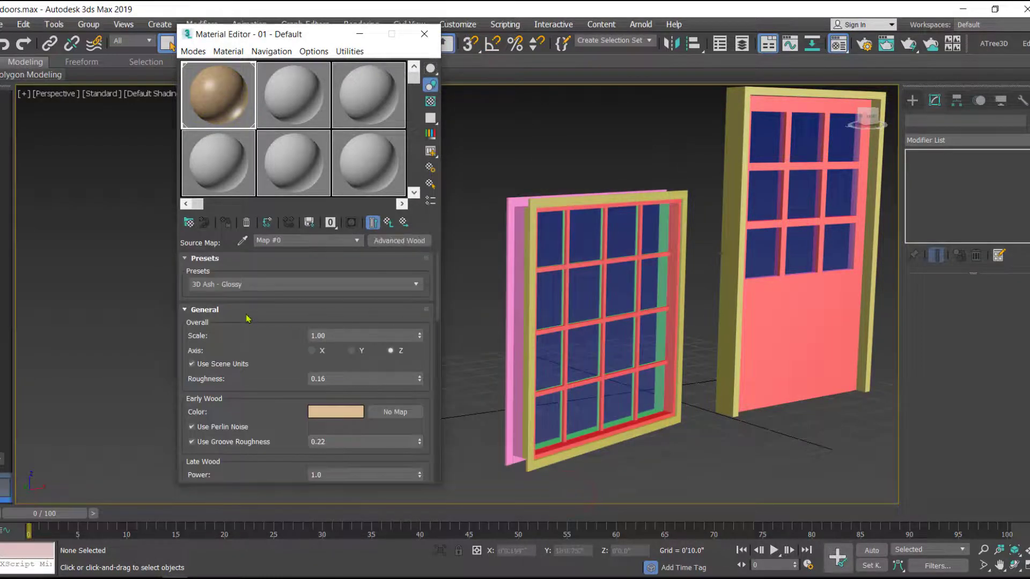
click(416, 284)
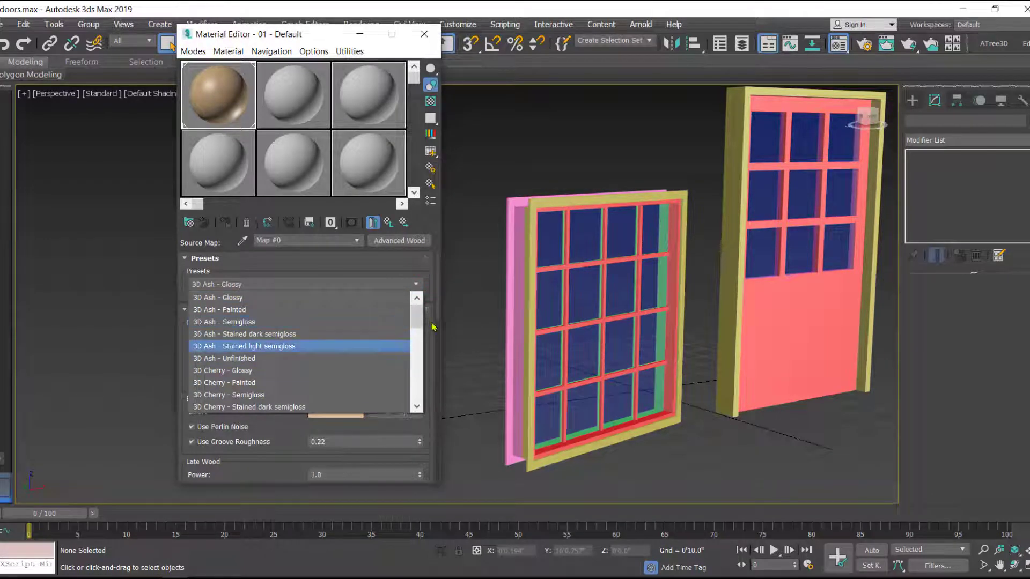
drag(418, 318, 418, 403)
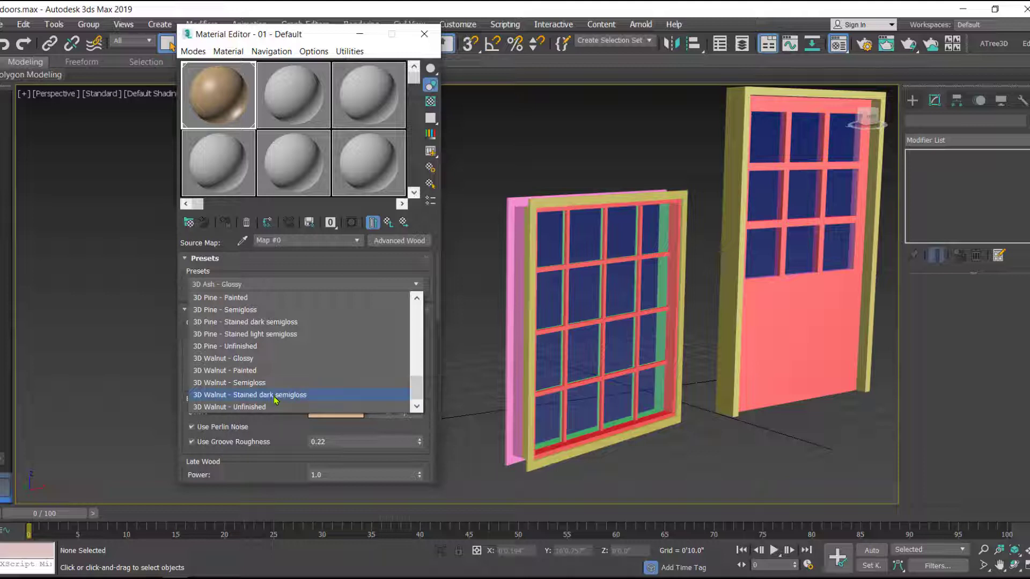
click(232, 383)
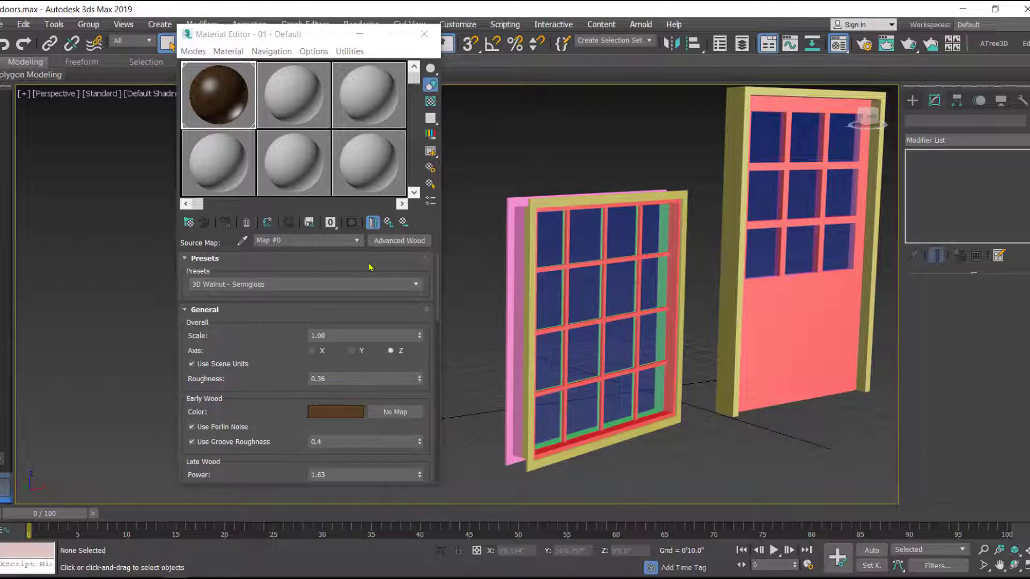
- Show sub-material 4's walnut texture in the viewport, turning the yellow frames dark brown
click(387, 222)
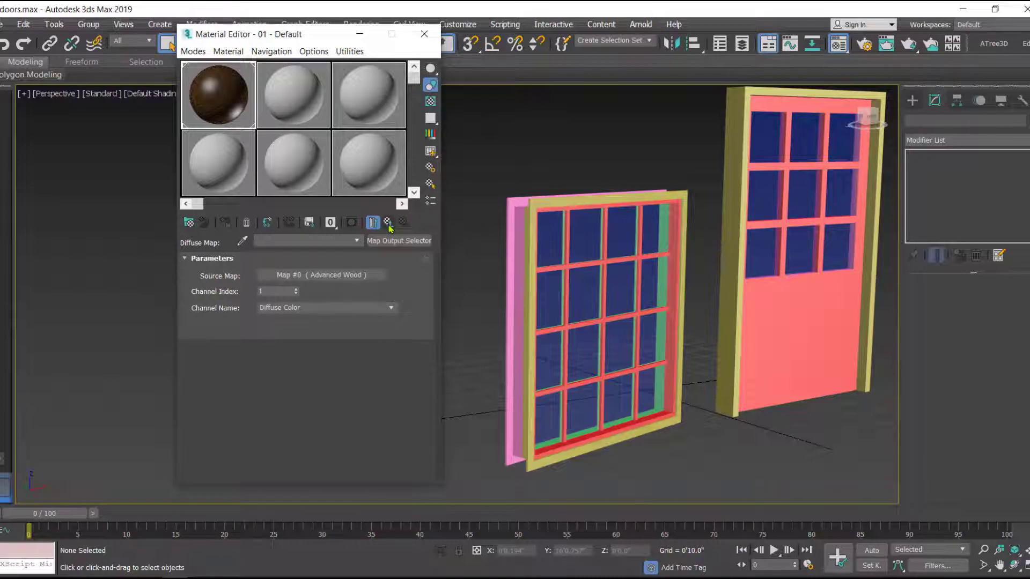
click(388, 222)
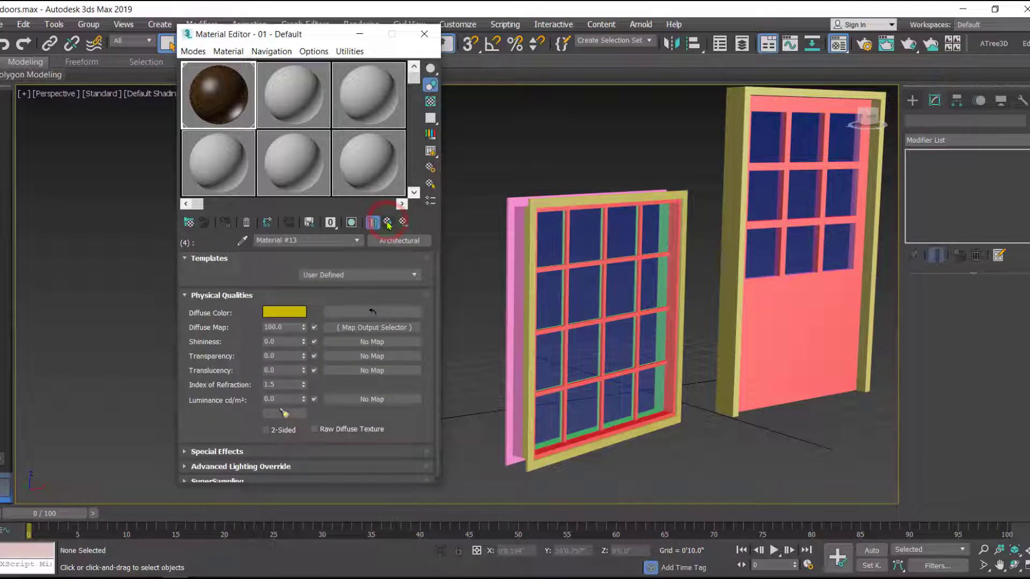
click(388, 222)
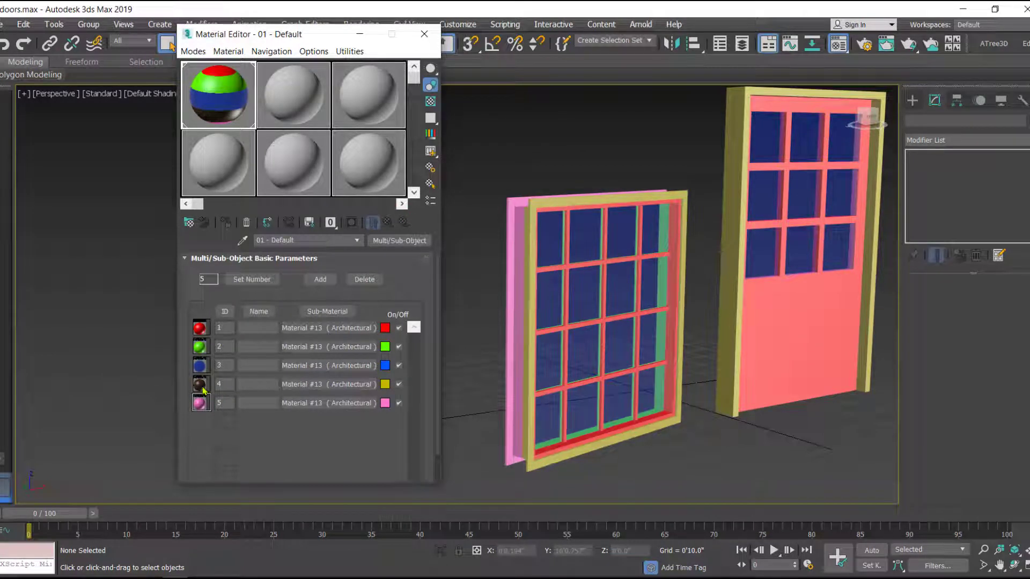
click(324, 391)
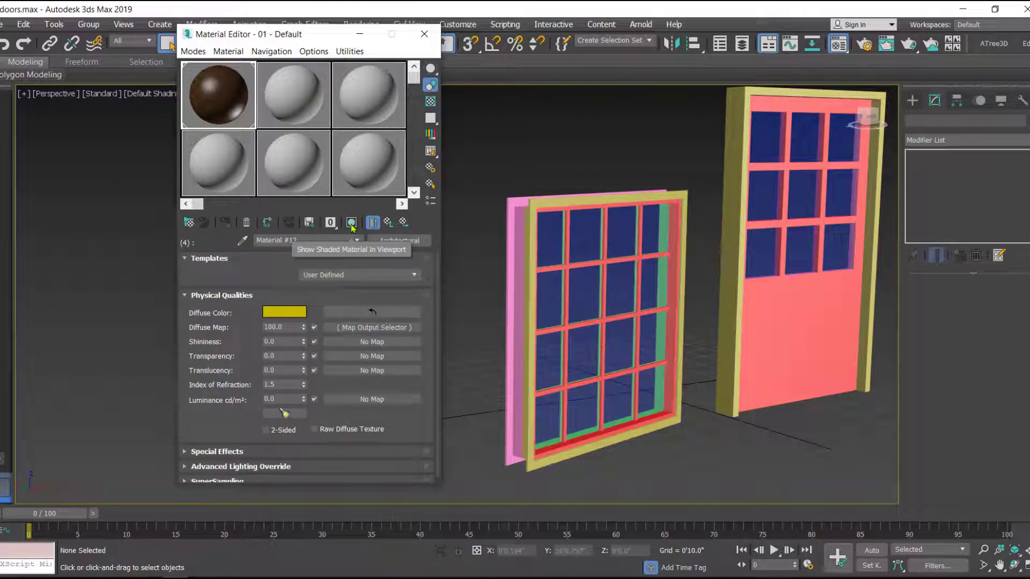
click(351, 223)
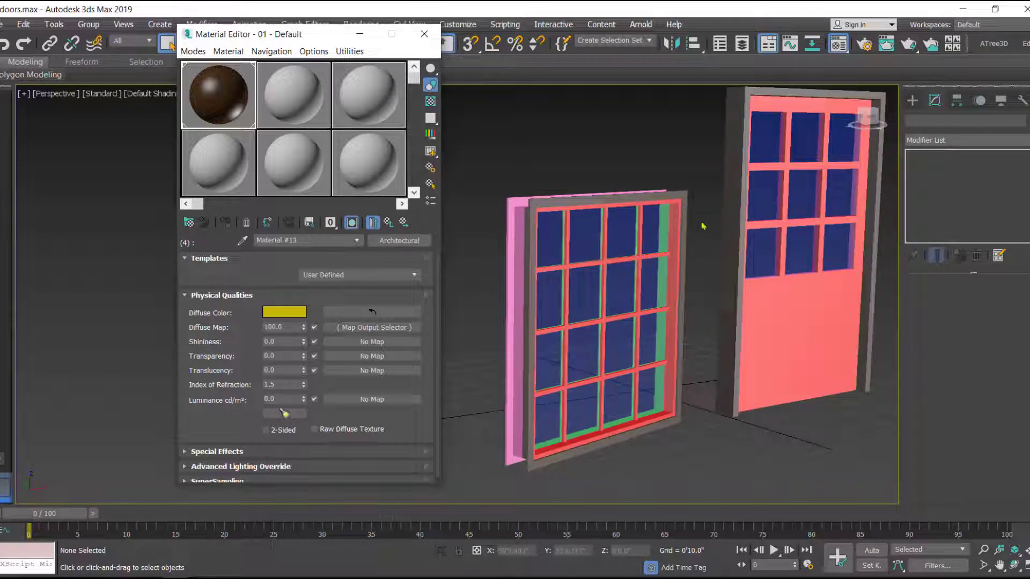
scroll(737, 357, up, 5)
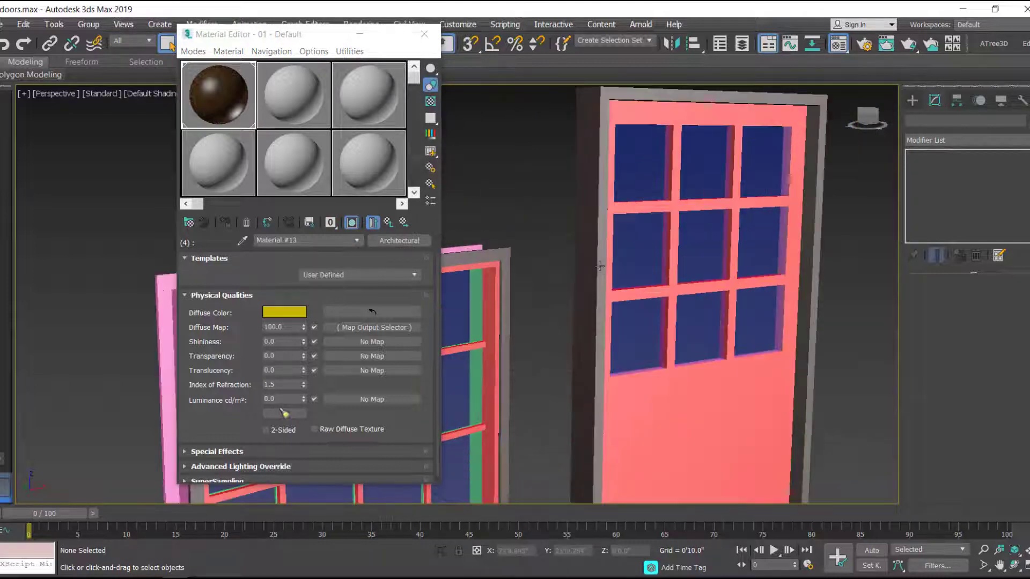
scroll(596, 296, down, 8)
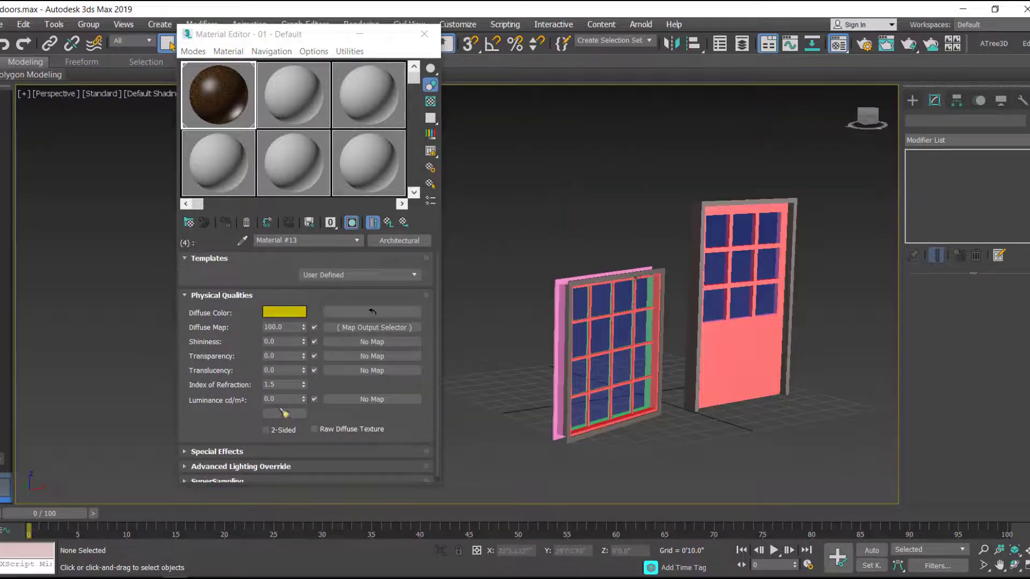
scroll(659, 281, up, 4)
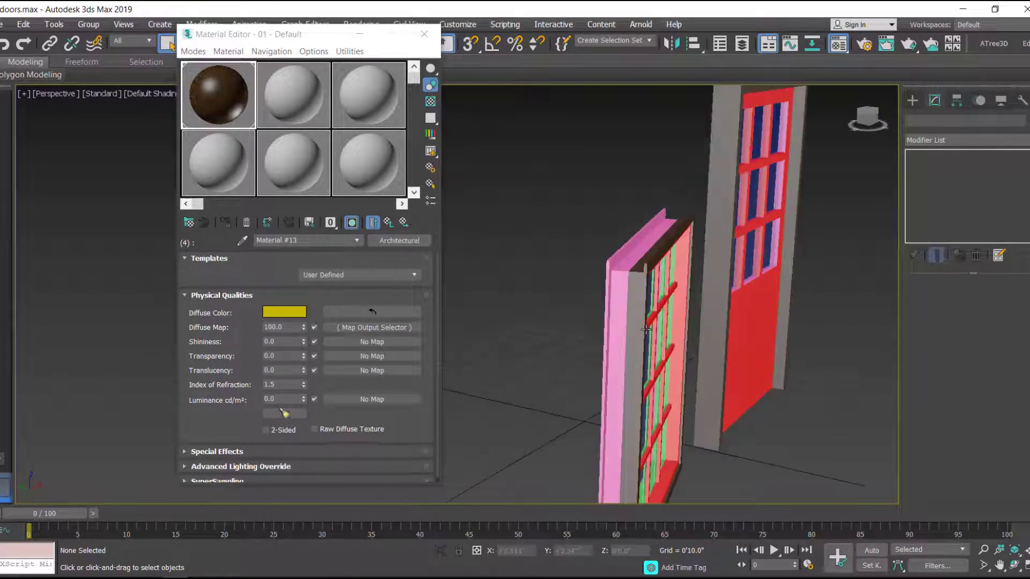
scroll(603, 295, up, 5)
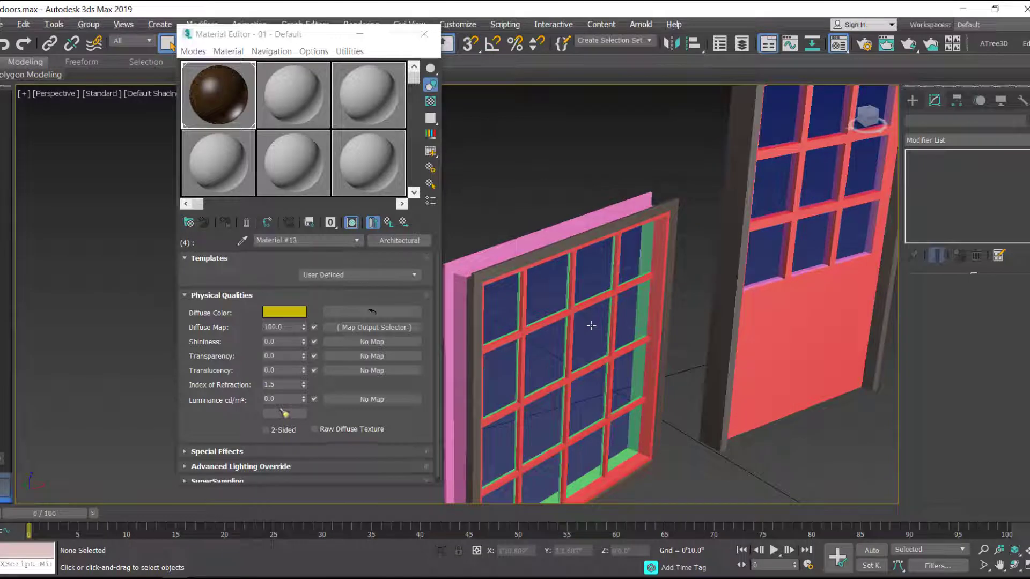
alt+middle_drag(632, 224, 615, 208)
scroll(513, 301, down, 3)
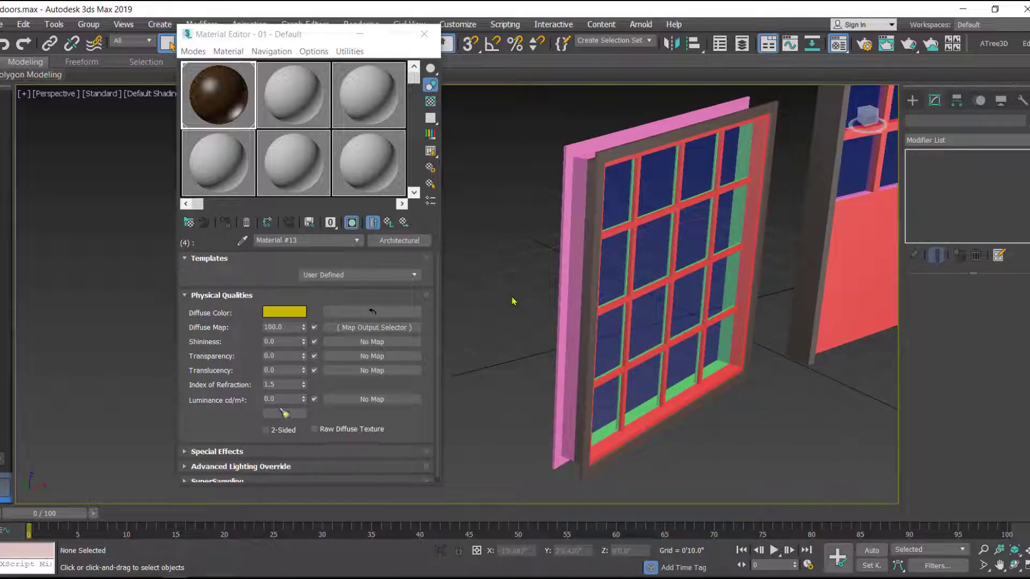
- Drag walnut sub-material 4 onto slot 5 as an Instance, turning the pink window parts walnut
click(388, 223)
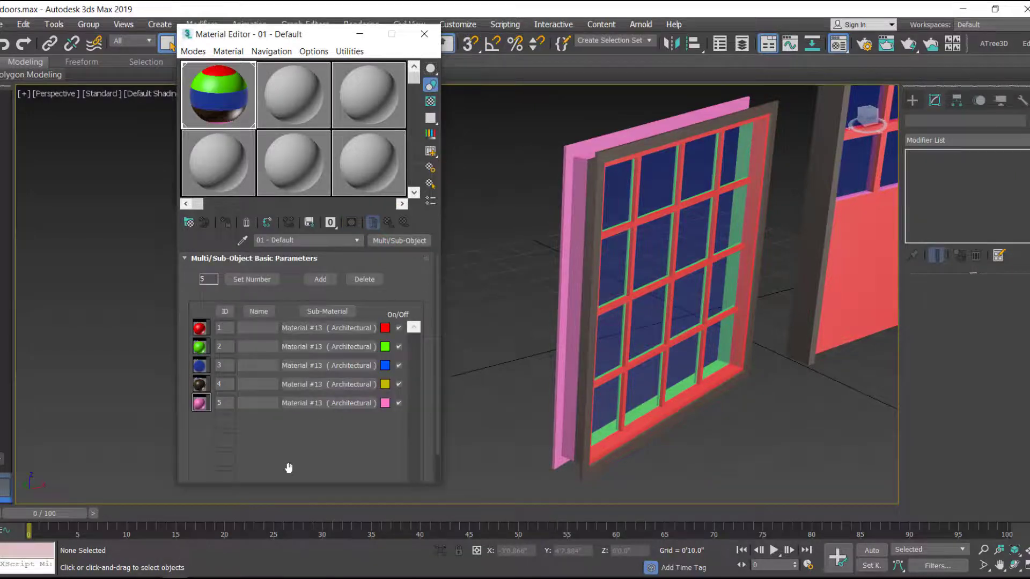
drag(311, 384, 308, 413)
drag(368, 385, 324, 406)
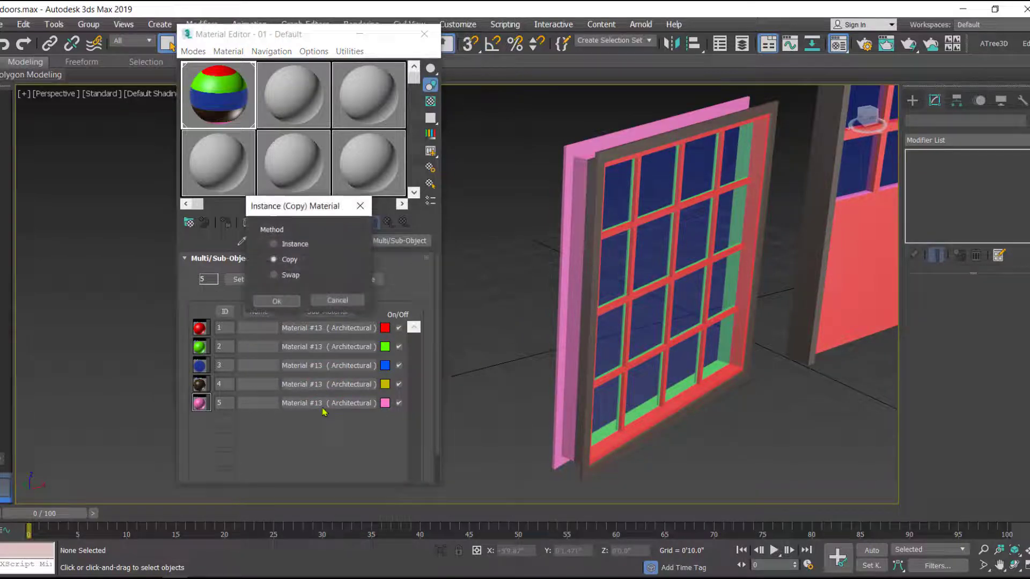
click(284, 244)
click(276, 301)
middle_drag(674, 275, 589, 275)
scroll(622, 276, down, 3)
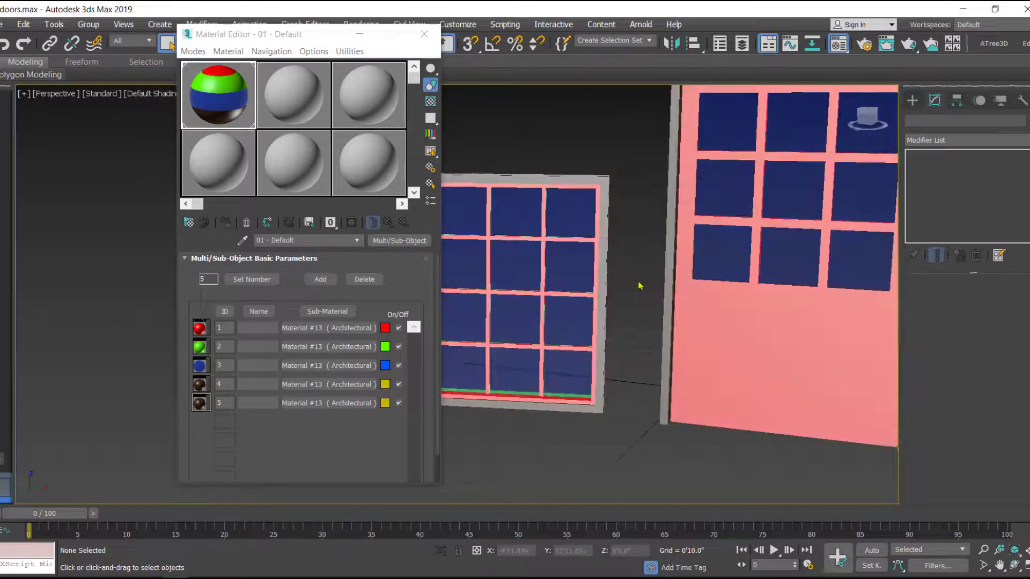
scroll(633, 294, down, 4)
scroll(606, 273, up, 6)
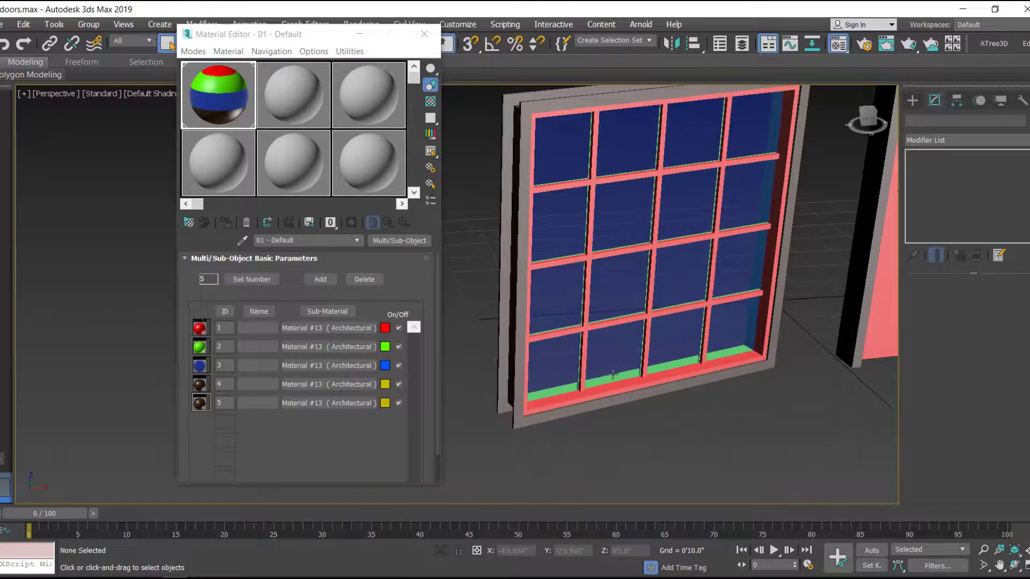
scroll(633, 361, down, 4)
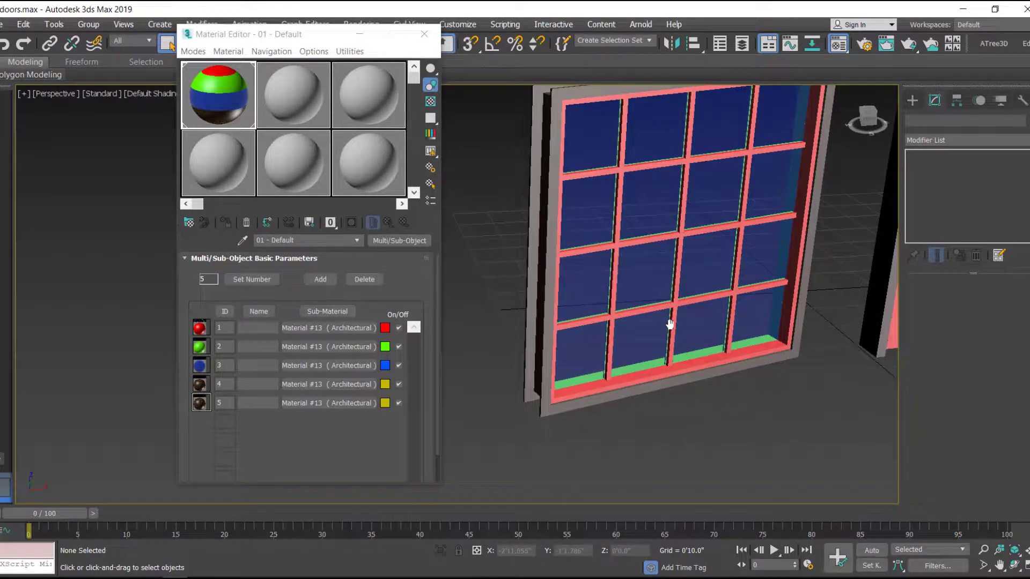
alt+middle_drag(615, 328, 726, 317)
scroll(676, 334, up, 4)
scroll(639, 326, down, 4)
scroll(725, 317, up, 3)
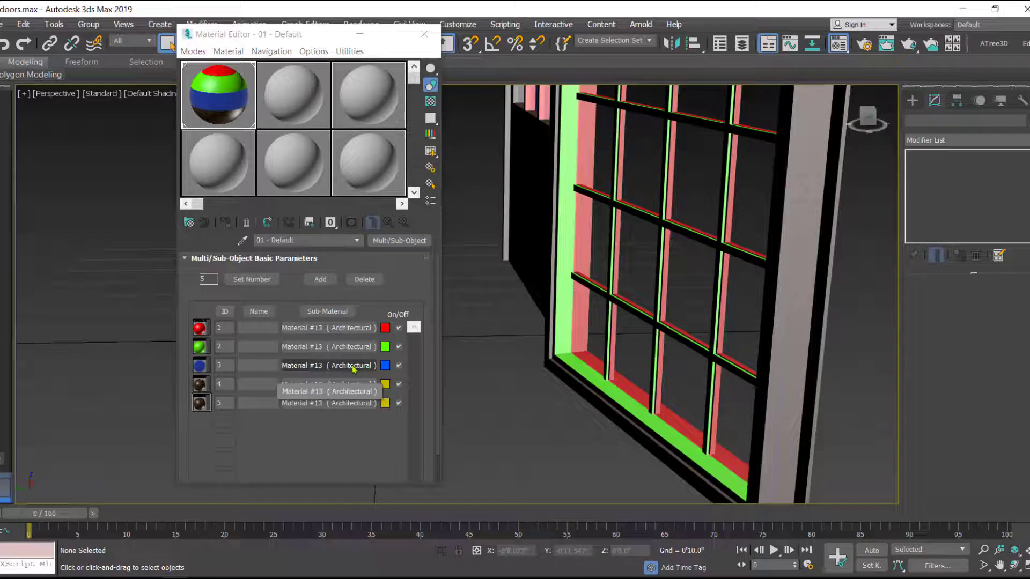
- Add an Advanced Wood diffuse map to sub-material 2 using the 3D Oak - Glossy preset
click(308, 347)
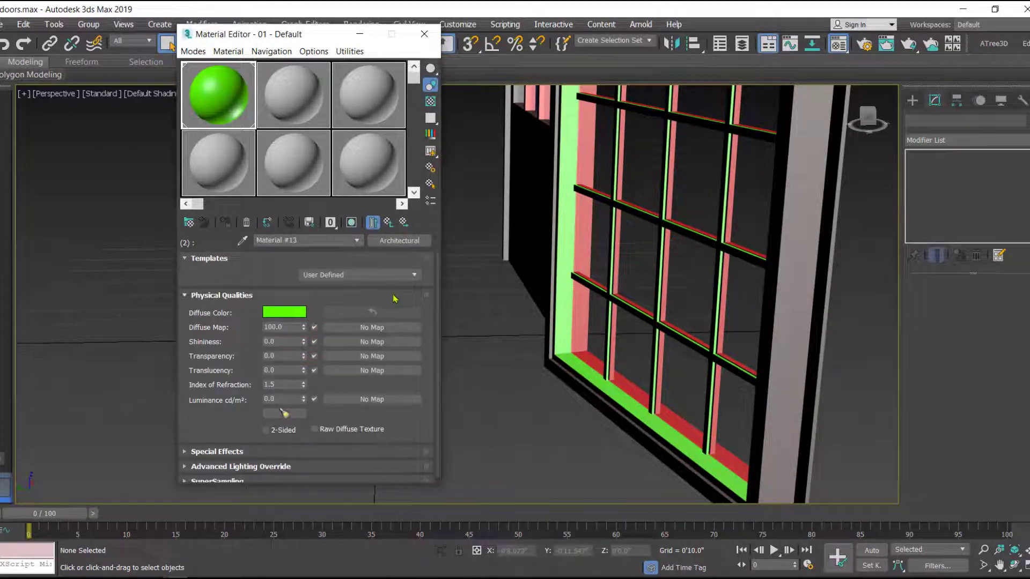
click(369, 328)
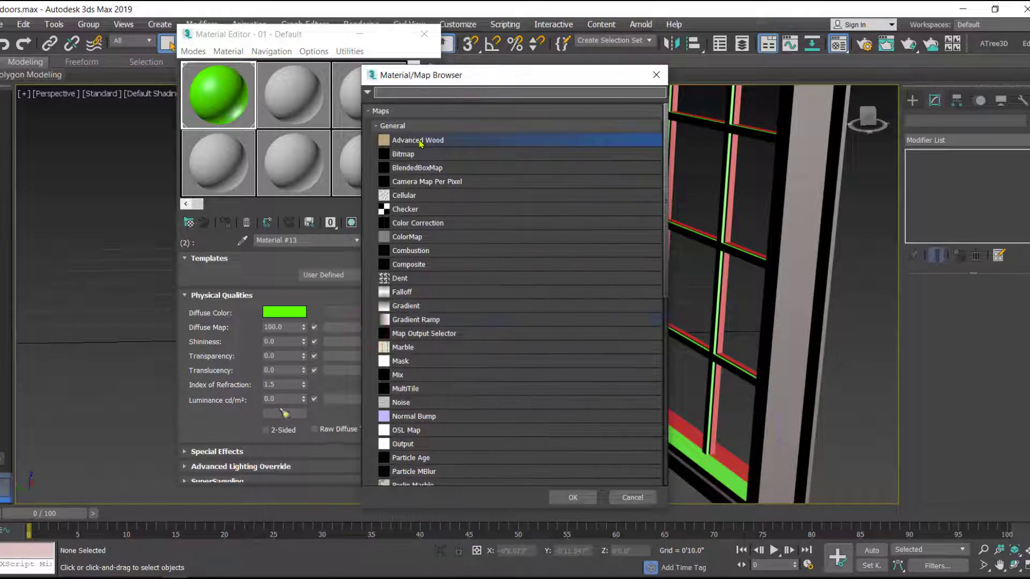
double_click(420, 141)
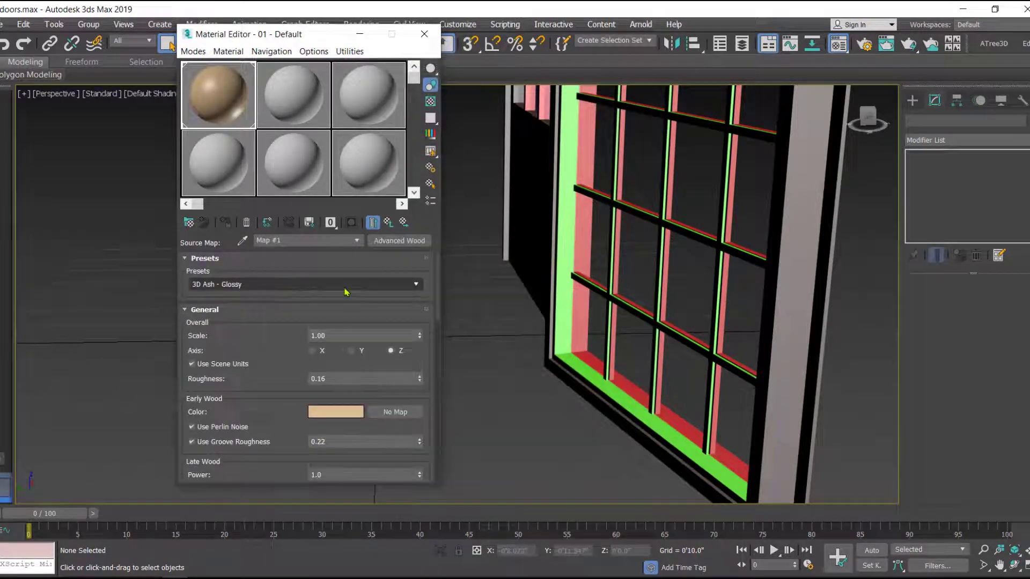
click(345, 284)
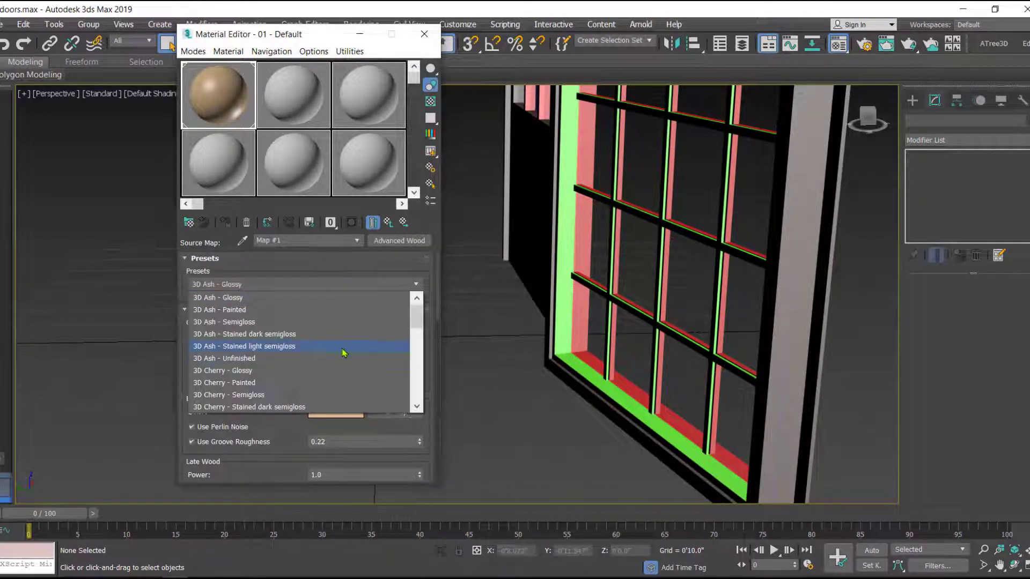
drag(417, 314, 418, 364)
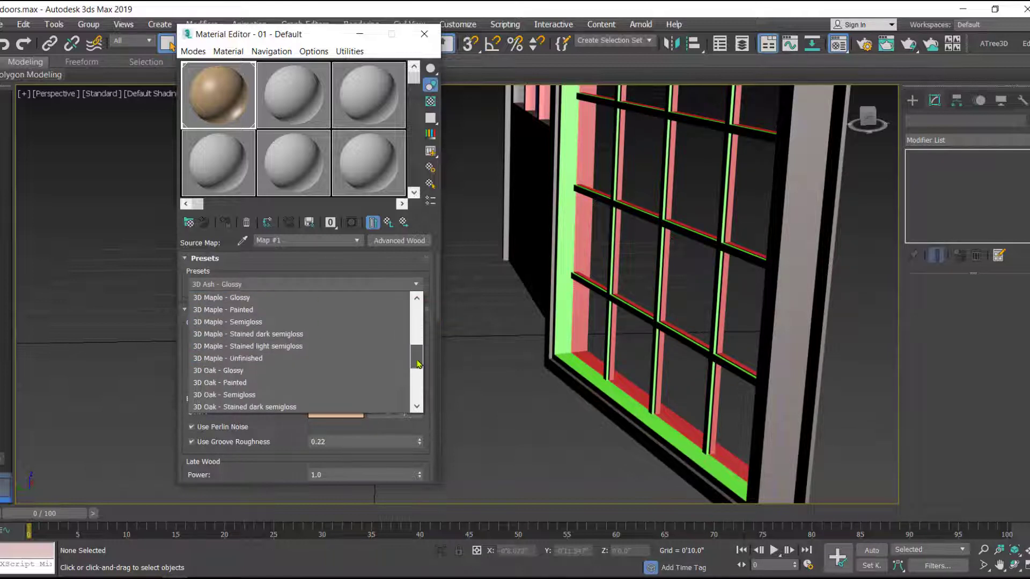
click(240, 372)
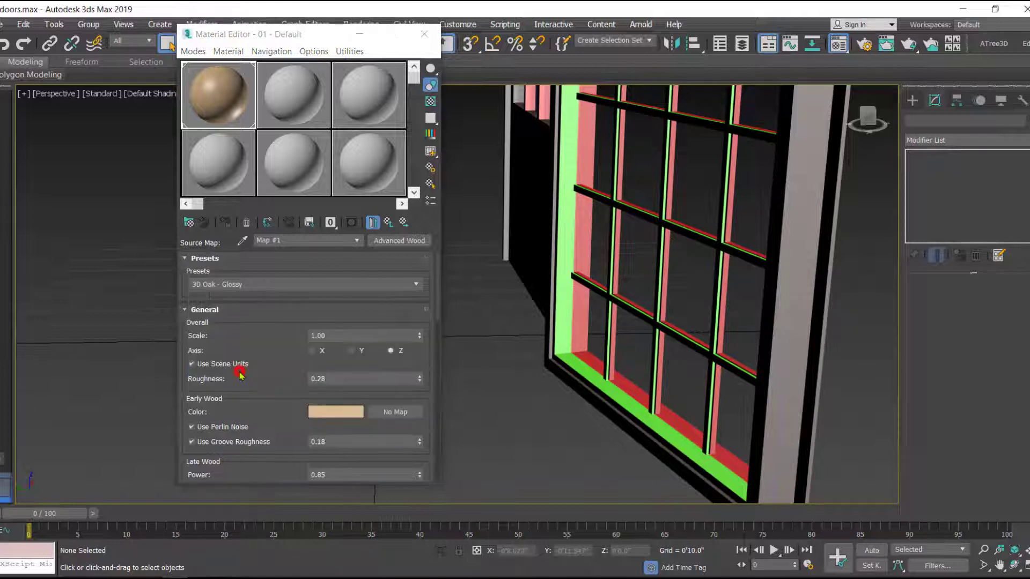
click(387, 222)
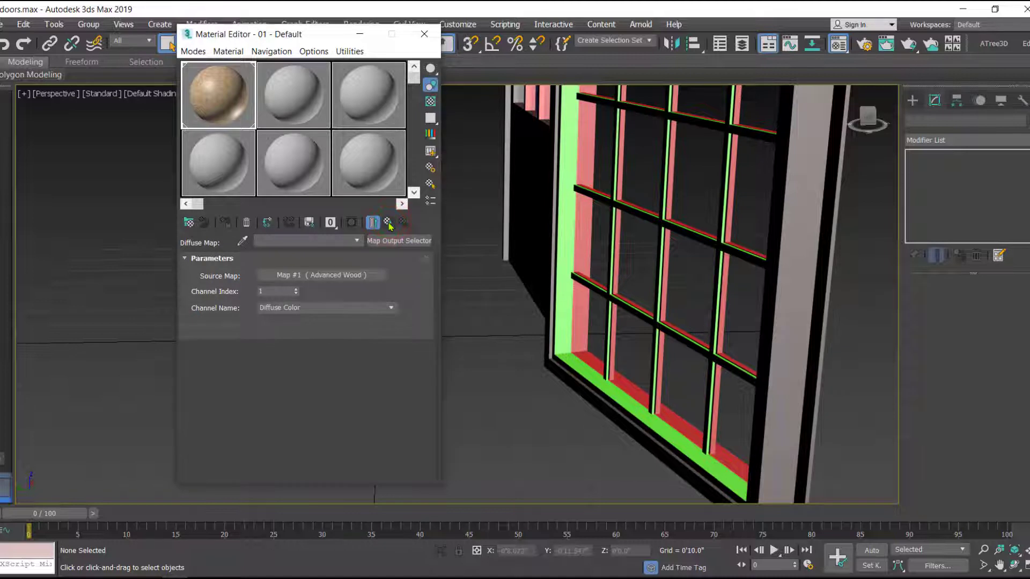
- Enable Show Shaded Material for sub-material 2 so the sashes show light oak, then orbit the view
click(388, 223)
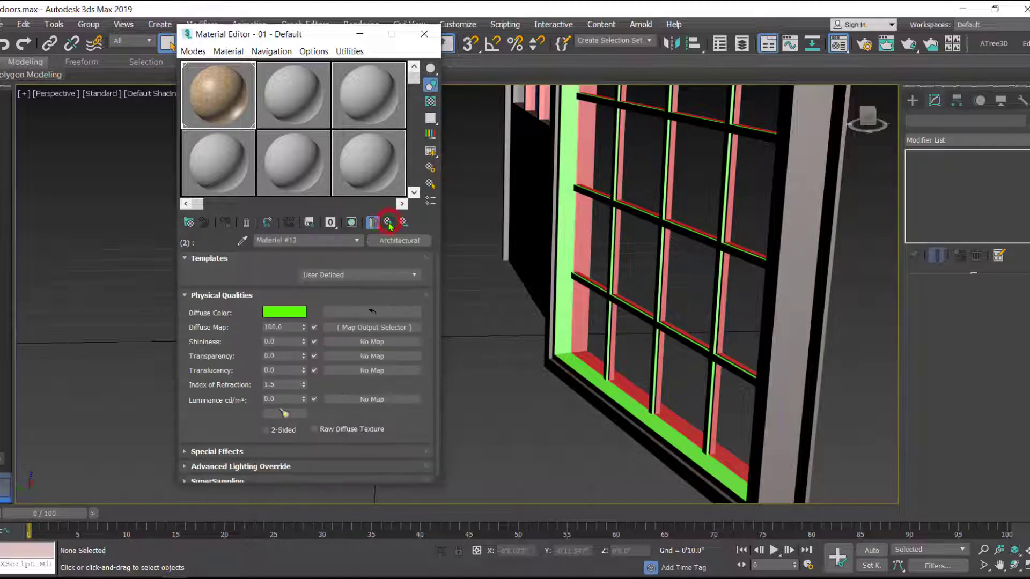
click(351, 223)
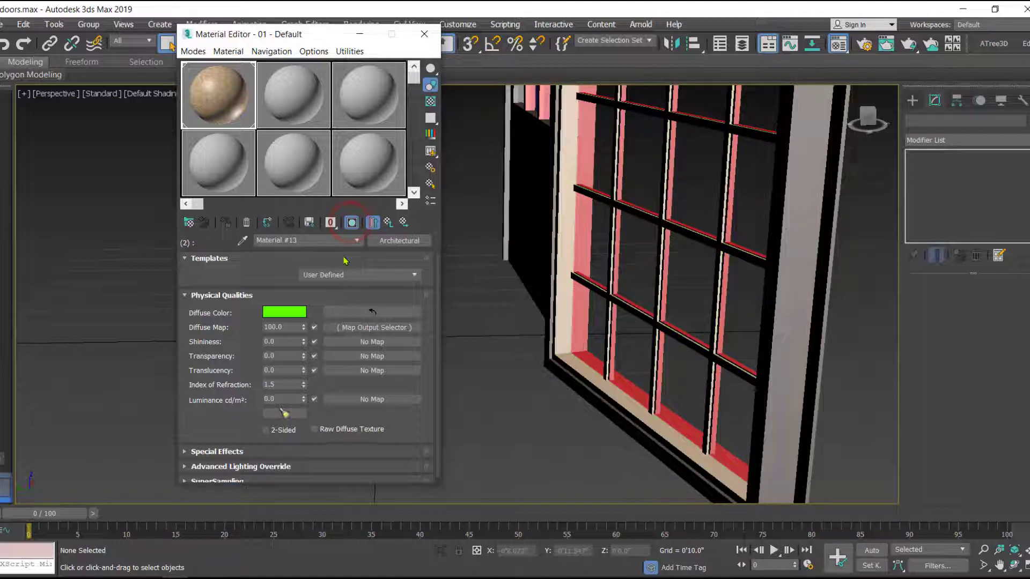
click(389, 223)
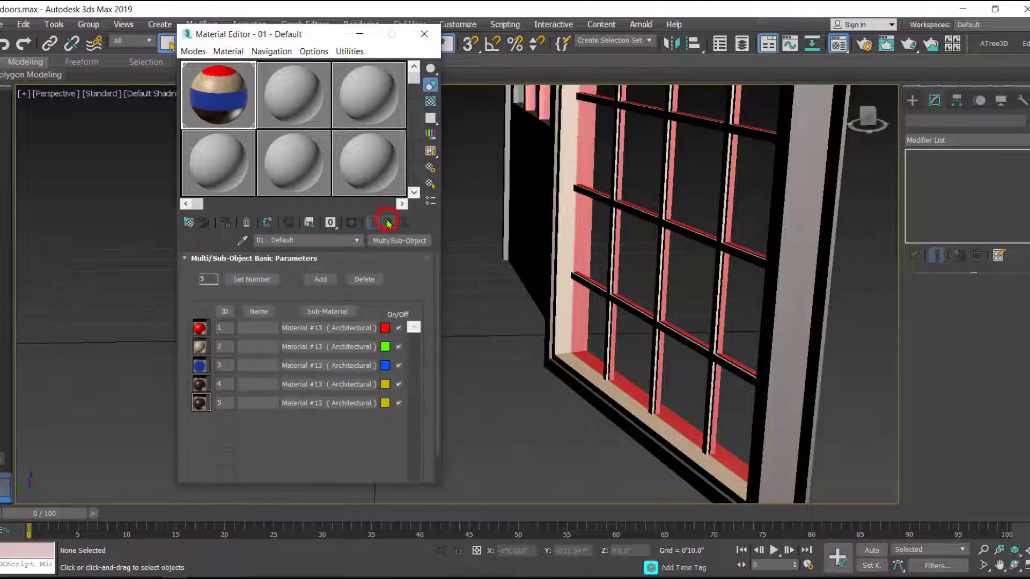
alt+middle_drag(609, 313, 589, 273)
scroll(597, 310, up, 5)
scroll(589, 273, up, 3)
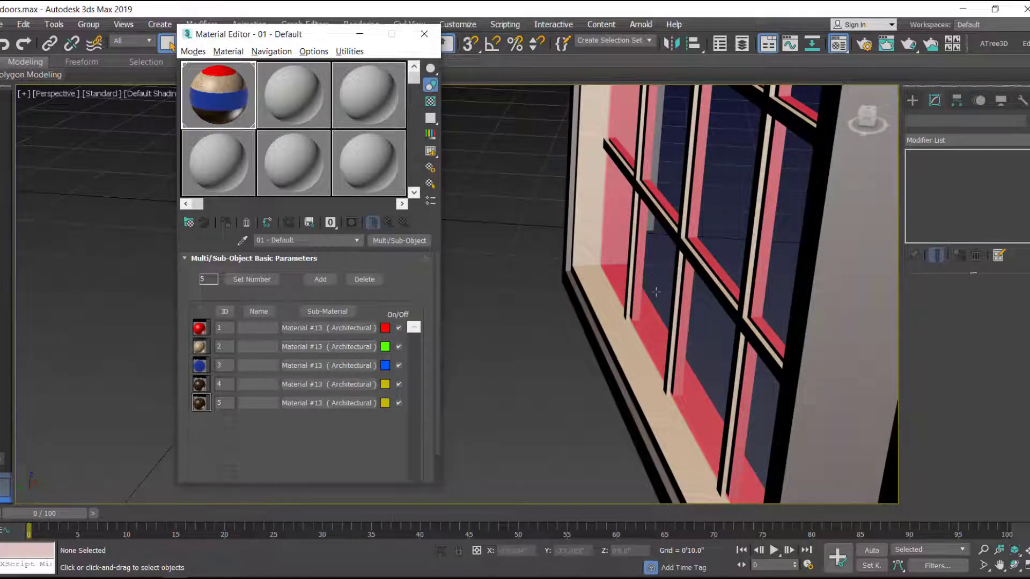
alt+middle_drag(674, 326, 524, 345)
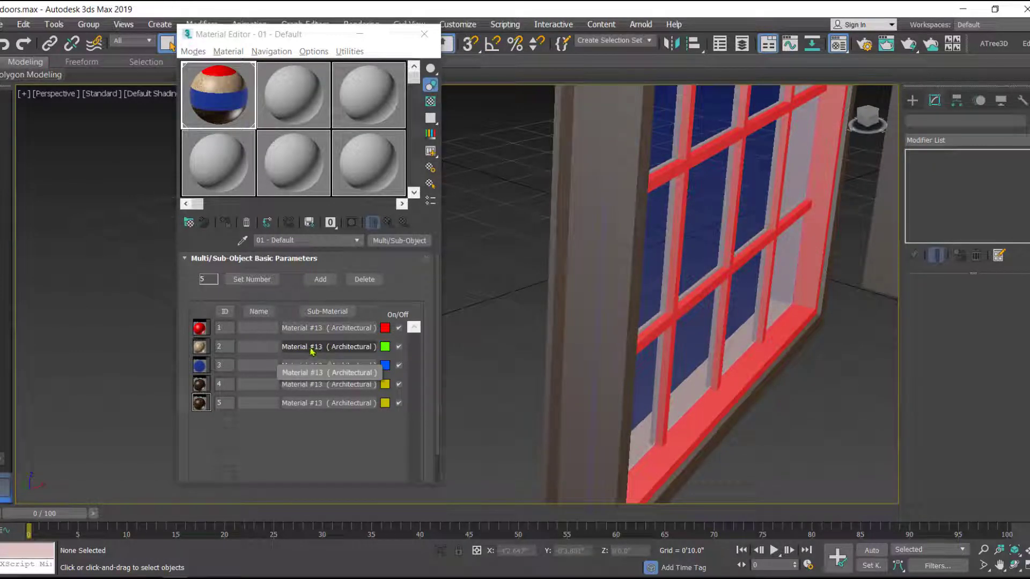
- Copy oak sub-material 2 into slot 1, turning the red door panel light oak
click(316, 331)
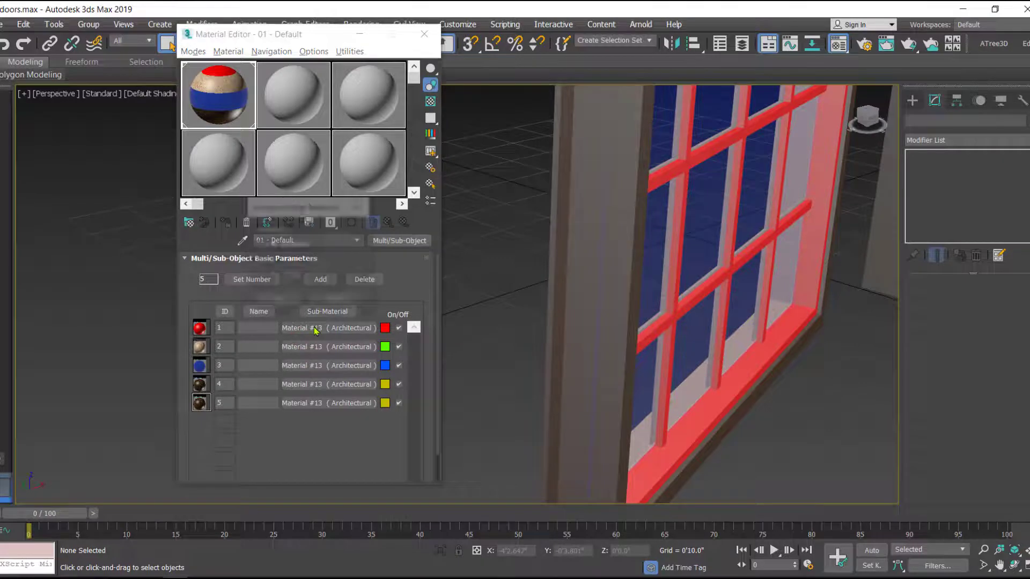
click(280, 302)
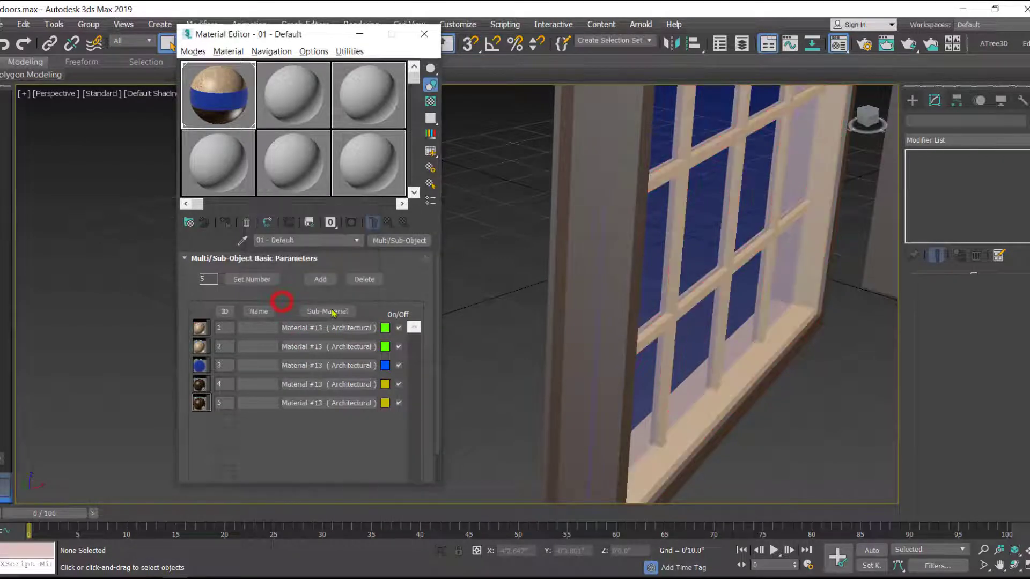
alt+middle_drag(748, 325, 695, 319)
scroll(726, 337, down, 6)
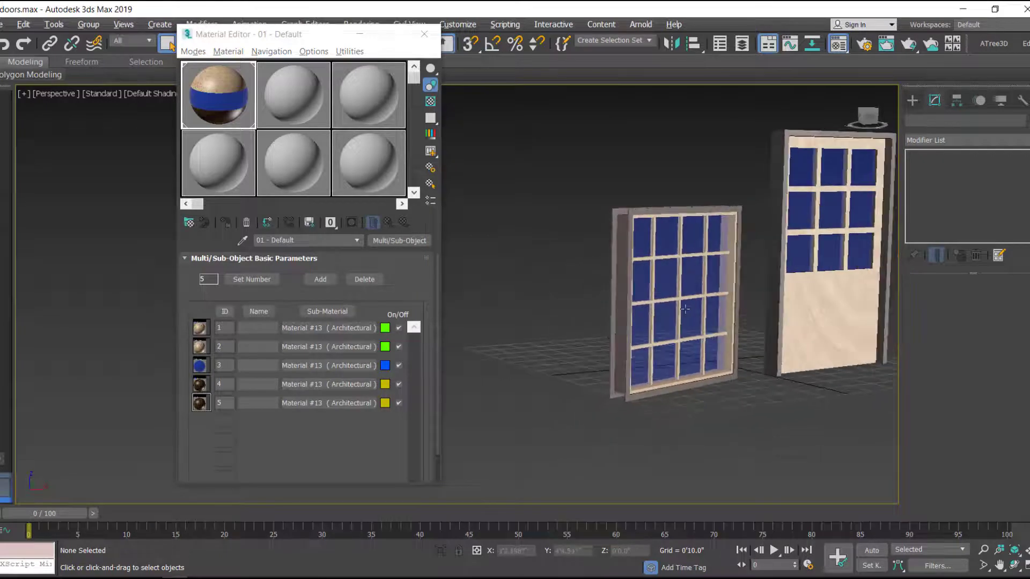
scroll(695, 319, up, 3)
scroll(704, 186, up, 3)
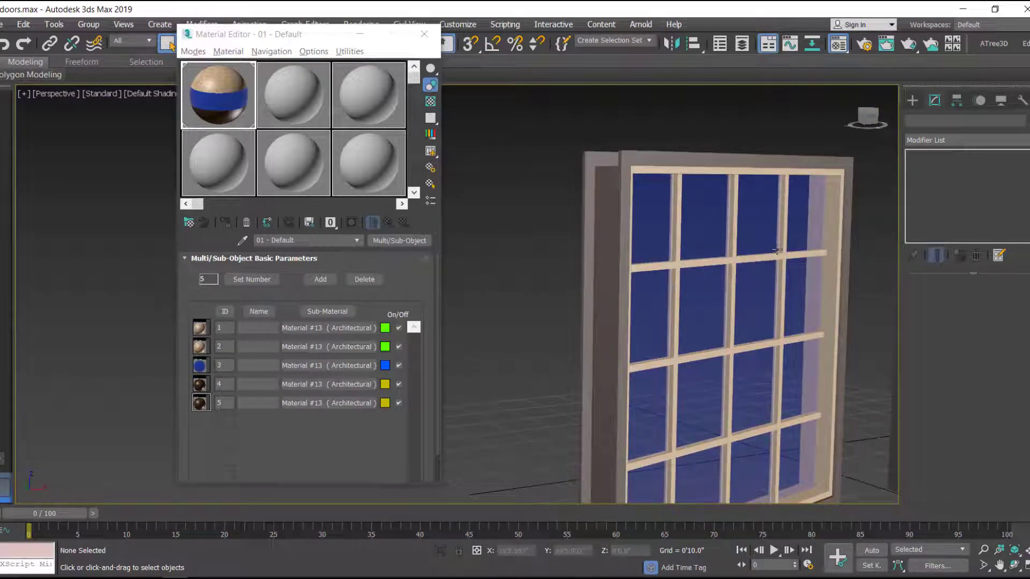
scroll(778, 249, down, 5)
scroll(736, 371, up, 5)
- Orbit, zoom and pan for a close frontal review of the oak door and window
alt+middle_drag(778, 249, 745, 376)
scroll(736, 372, down, 5)
scroll(745, 377, up, 2)
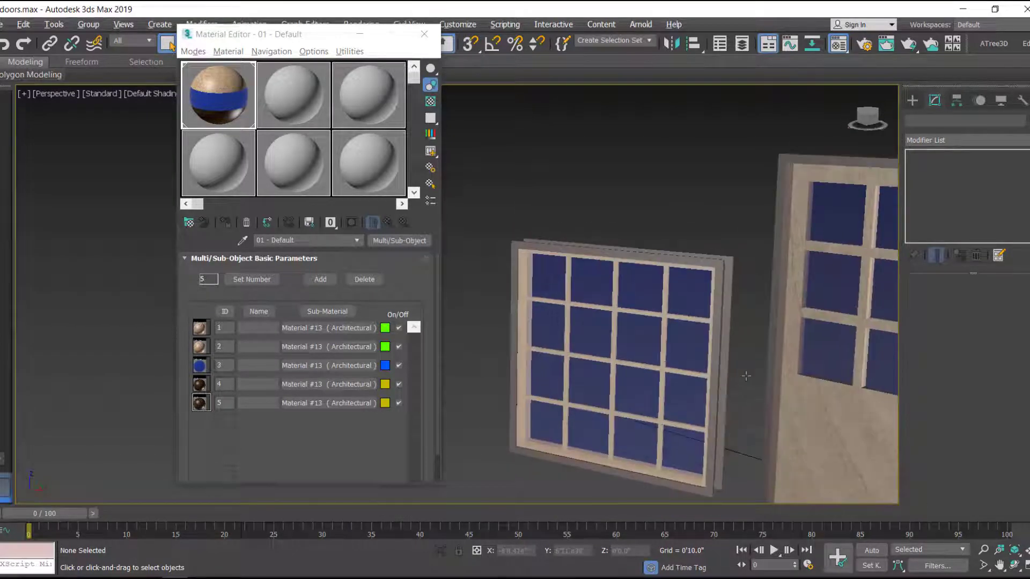
scroll(682, 389, down, 5)
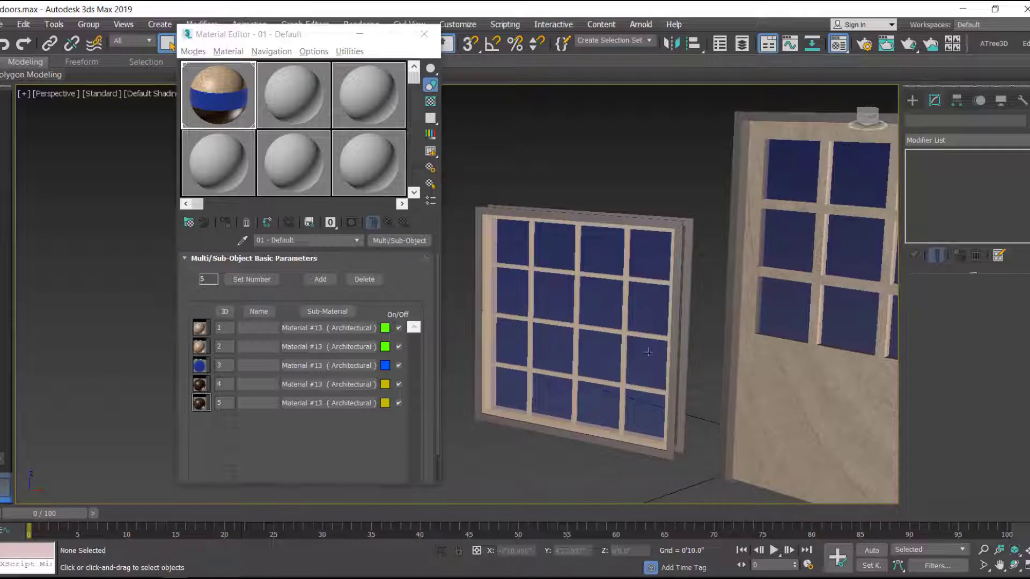
alt+middle_drag(682, 389, 699, 364)
scroll(748, 347, up, 4)
scroll(717, 349, down, 4)
scroll(670, 343, up, 4)
scroll(691, 374, down, 4)
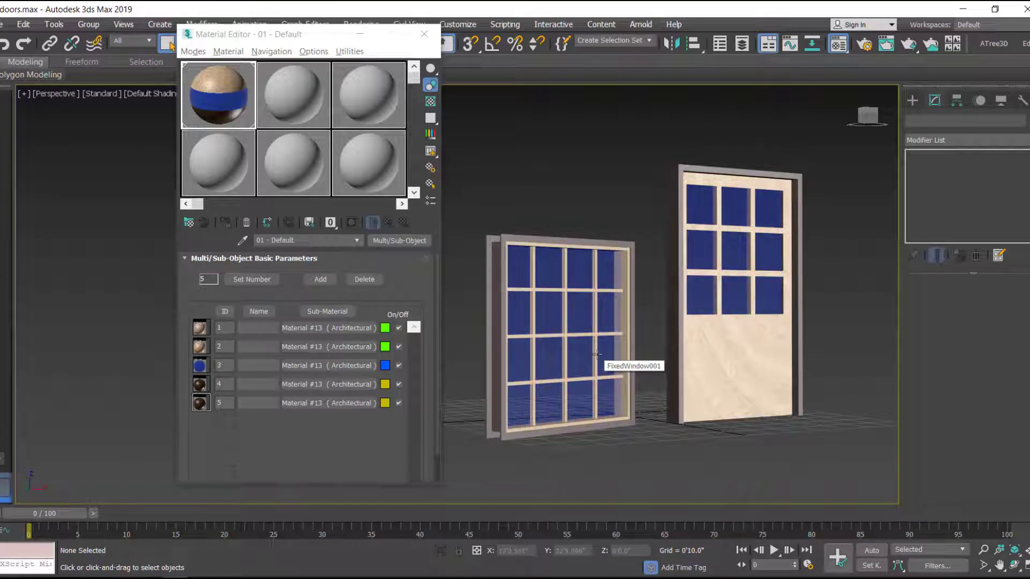
middle_drag(596, 354, 589, 359)
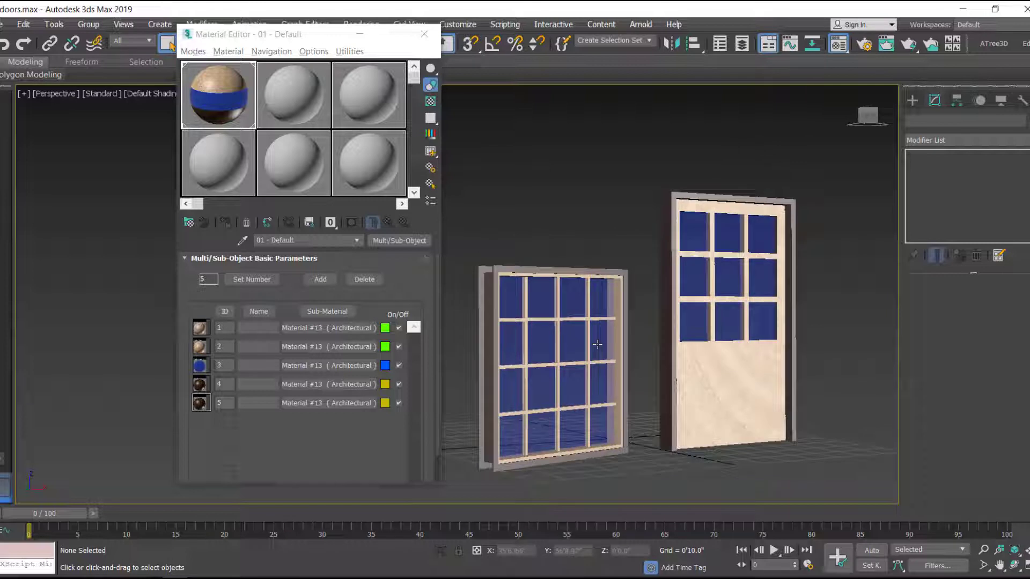